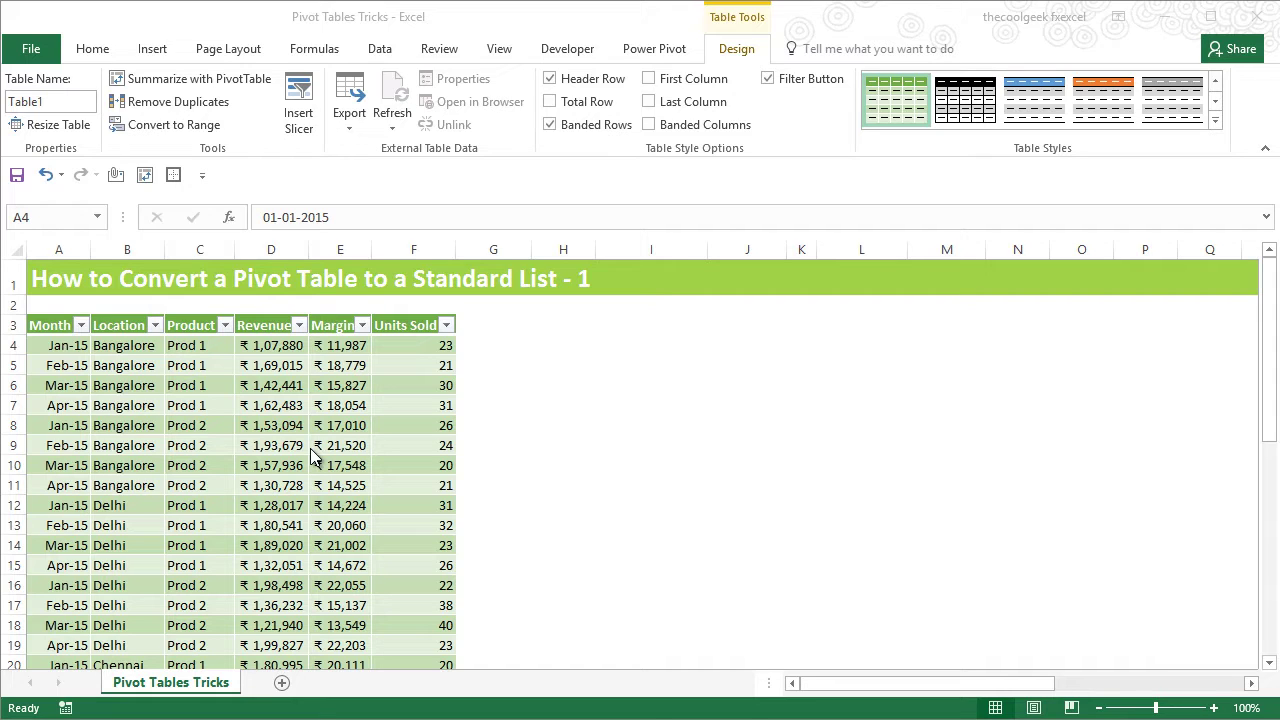
Step: Review the Feb-15 Bangalore margin, the F5 units value and the Jan-15 to Apr-15 months
{"action": "key", "text": "alt+Tab"}
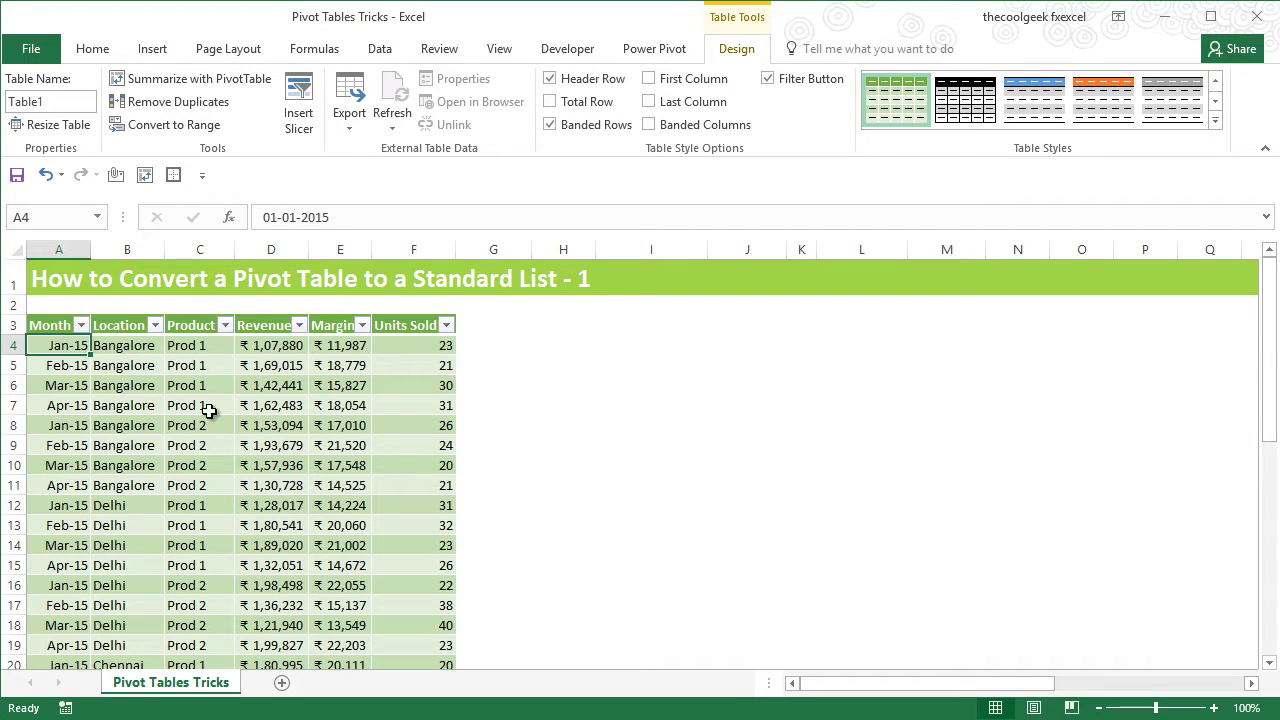
{"action": "left_click", "coordinate": [297, 366]}
{"action": "left_click", "coordinate": [334, 365]}
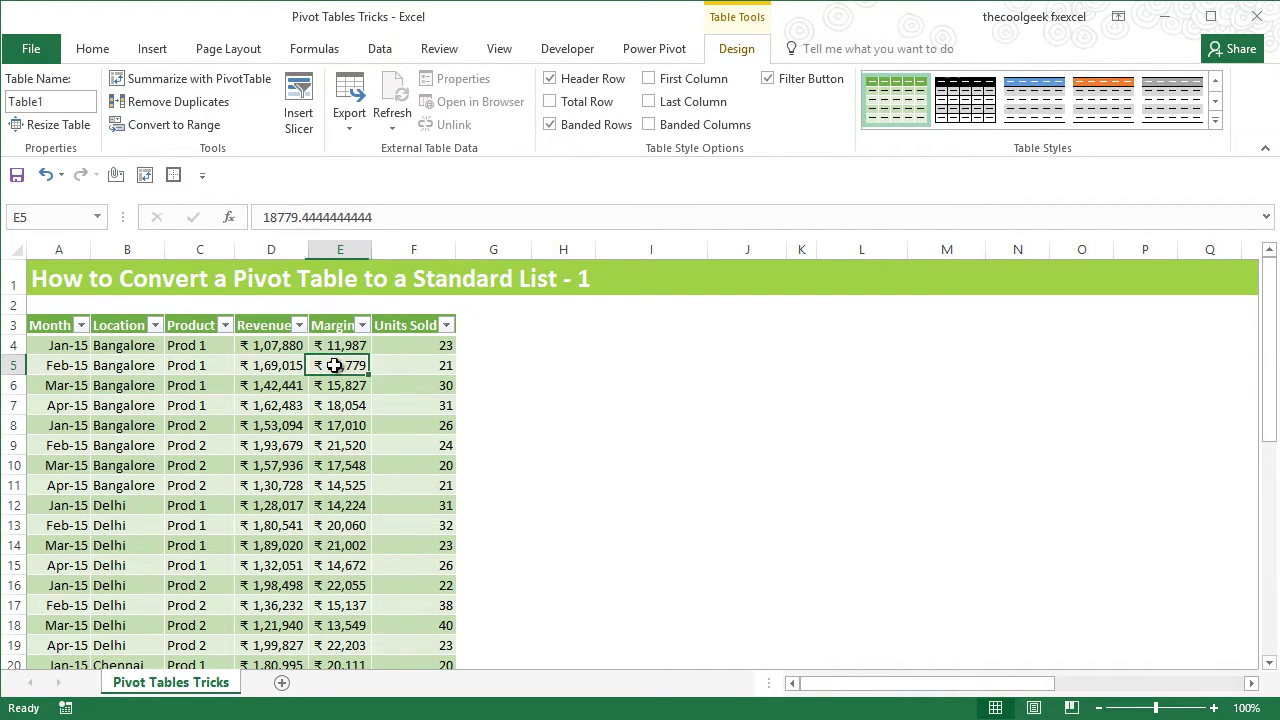
{"action": "left_click", "coordinate": [420, 370]}
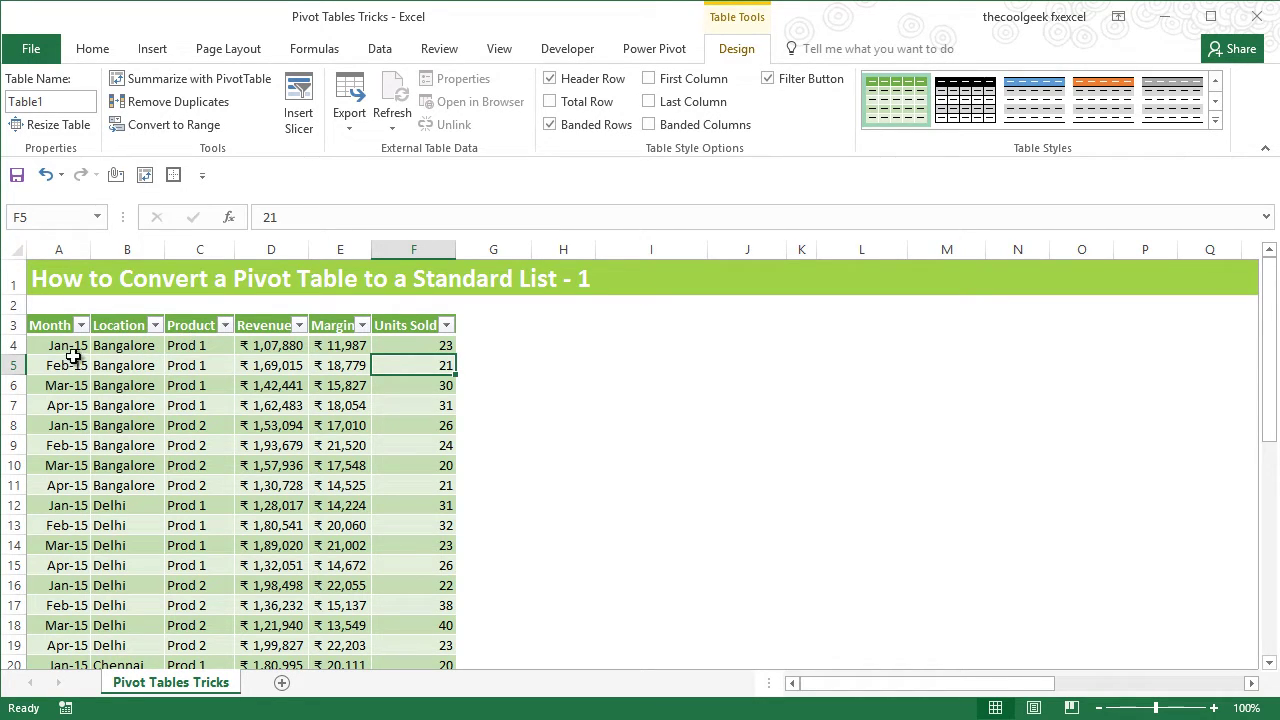
{"action": "left_click_drag", "start_coordinate": [62, 345], "coordinate": [70, 405]}
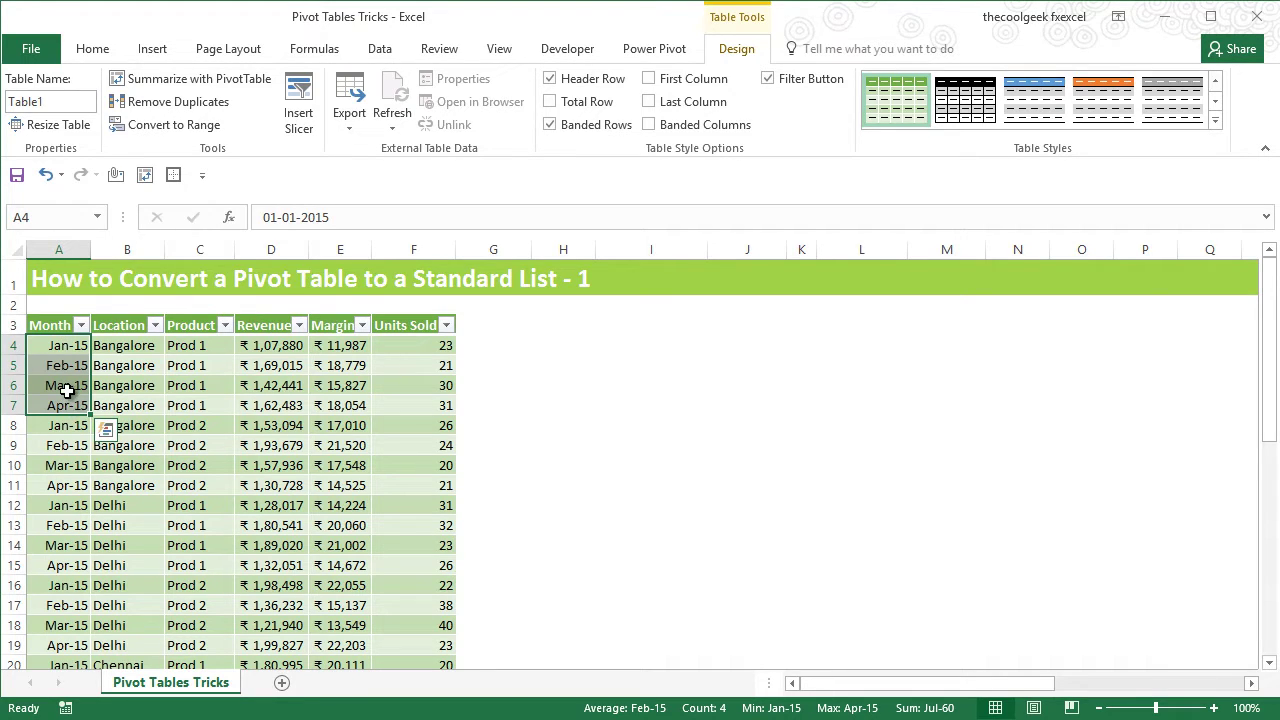
Step: Create a PivotTable from Table1 on a new worksheet
{"action": "left_click", "coordinate": [187, 372]}
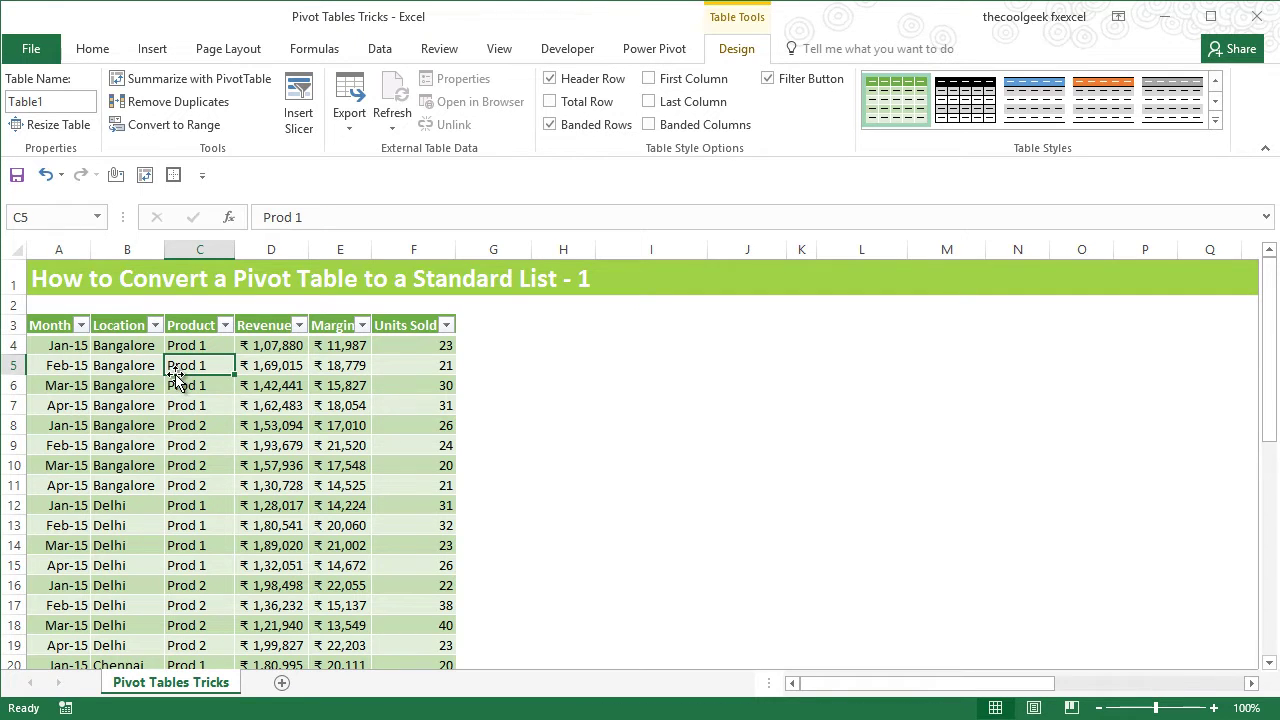
{"action": "left_click", "coordinate": [136, 60]}
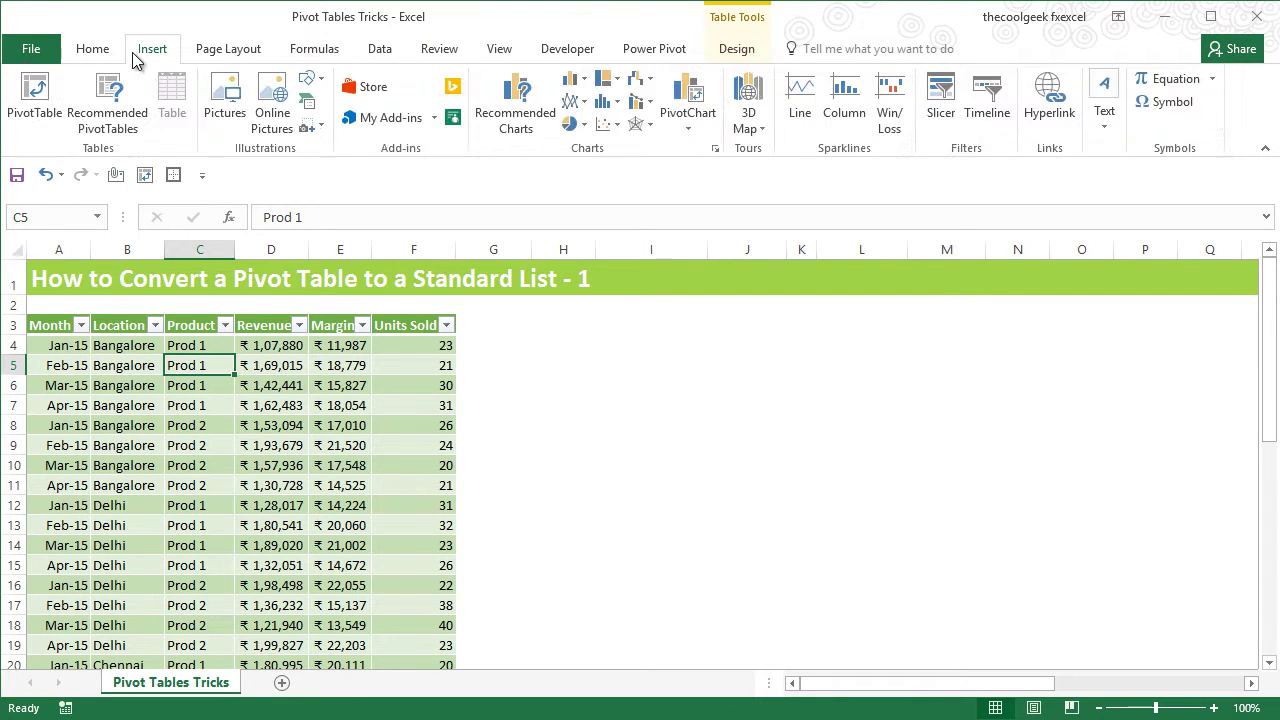
{"action": "left_click", "coordinate": [50, 105]}
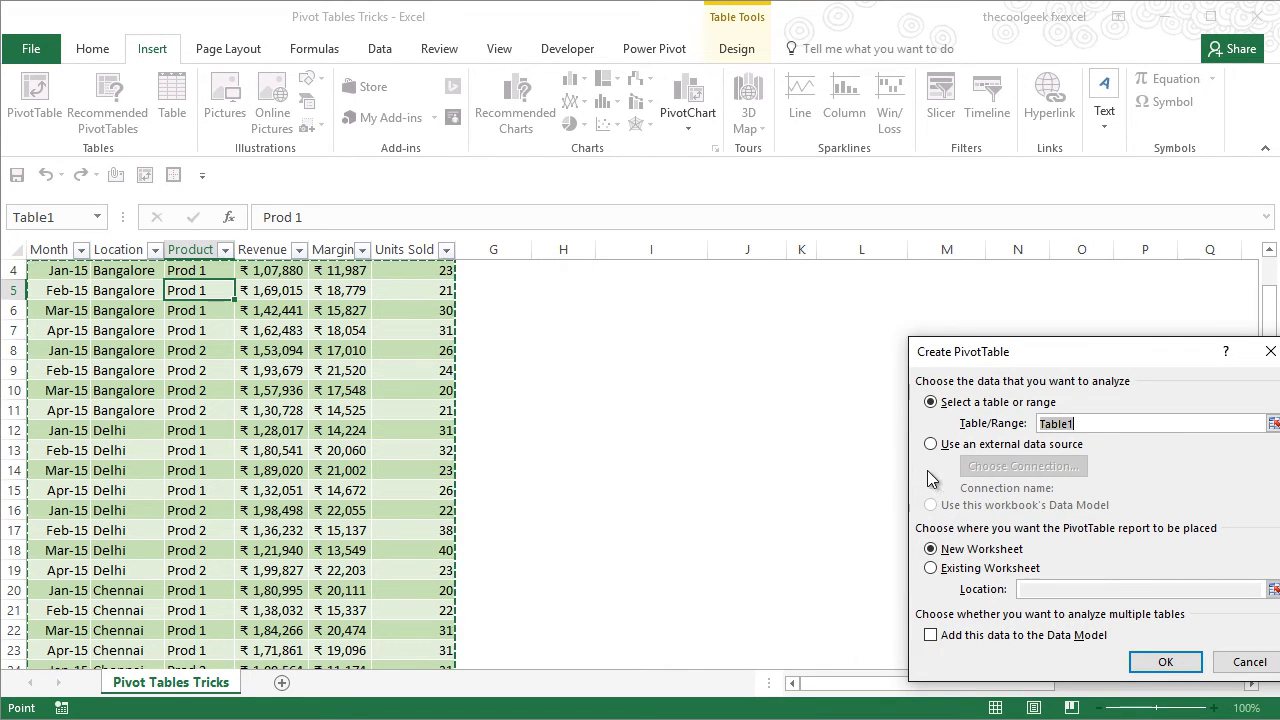
{"action": "left_click", "coordinate": [1165, 663]}
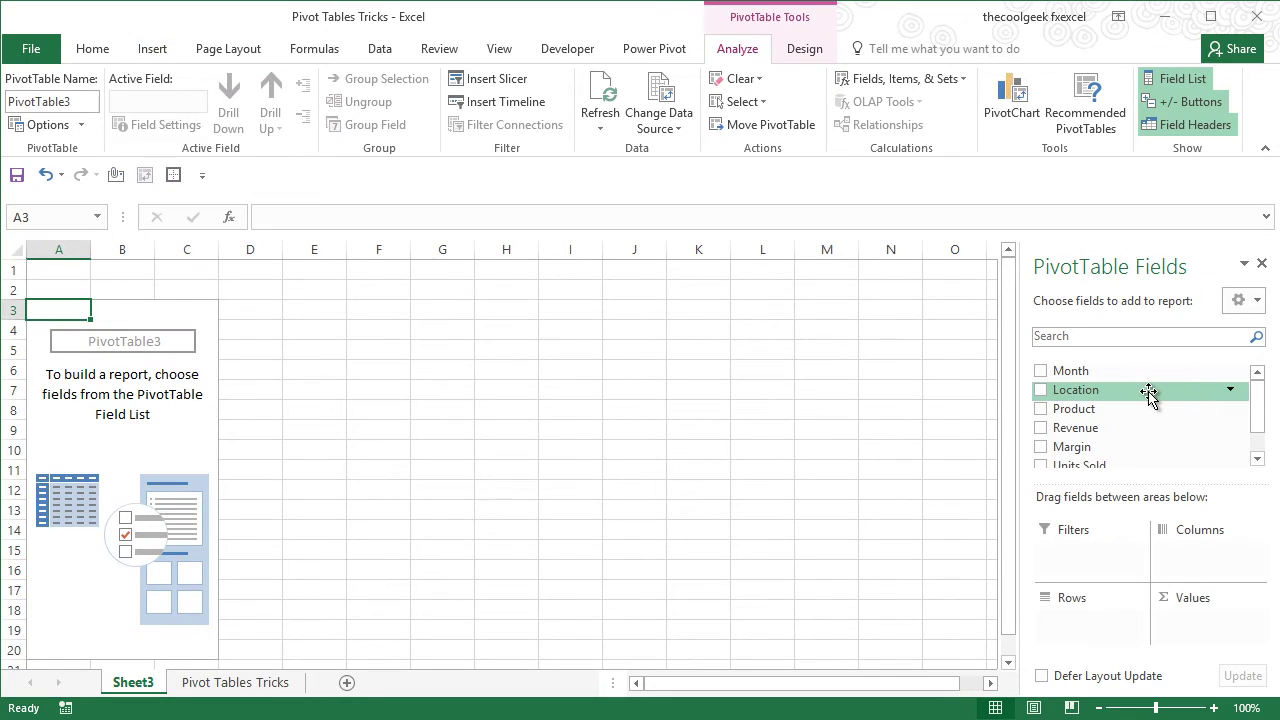
Step: Put Location and Product in Rows and Revenue, Margin, Units Sold in Values
{"action": "left_click_drag", "start_coordinate": [1143, 390], "coordinate": [1096, 610]}
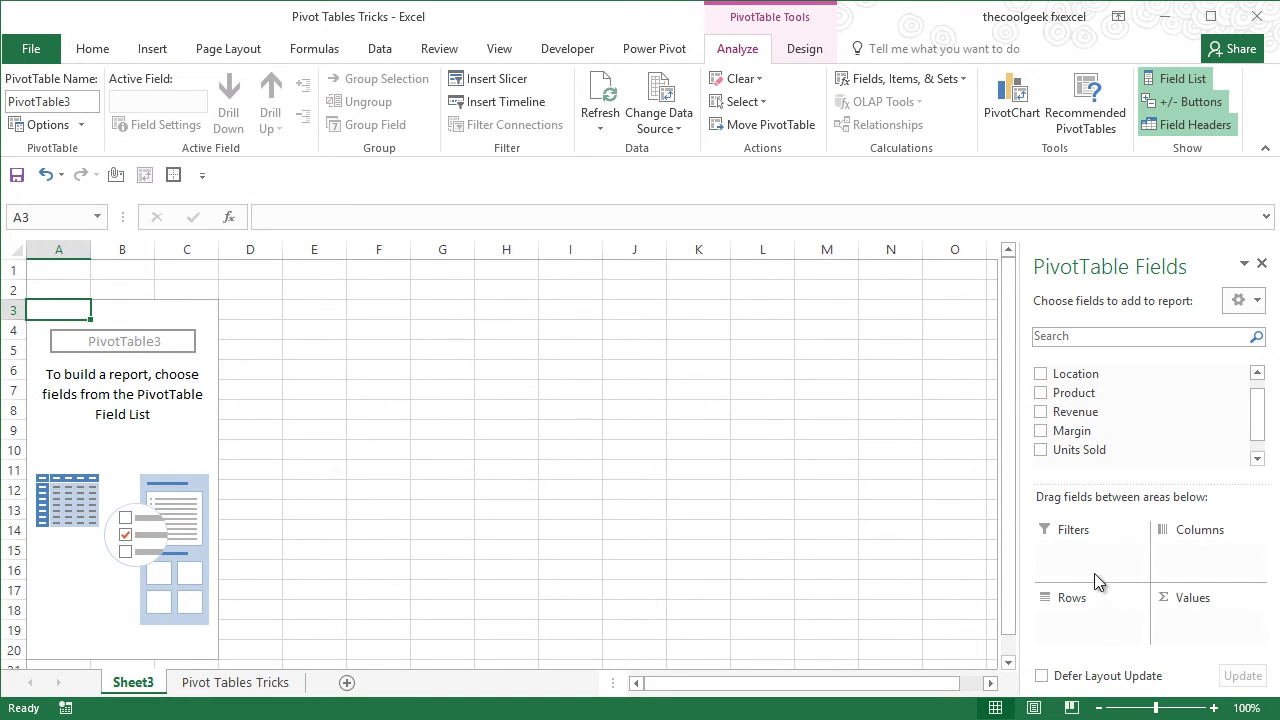
{"action": "left_click_drag", "start_coordinate": [1090, 376], "coordinate": [1098, 640]}
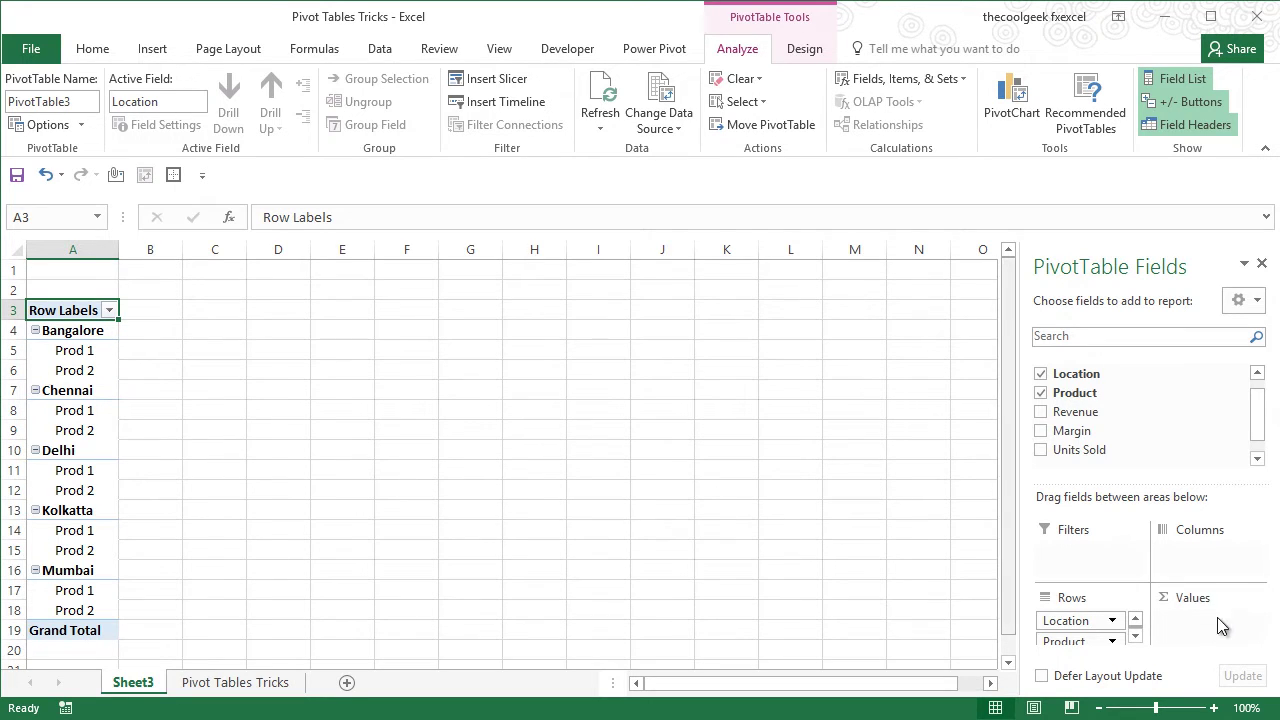
{"action": "left_click_drag", "start_coordinate": [1070, 412], "coordinate": [1205, 628]}
{"action": "left_click_drag", "start_coordinate": [1079, 450], "coordinate": [1184, 648]}
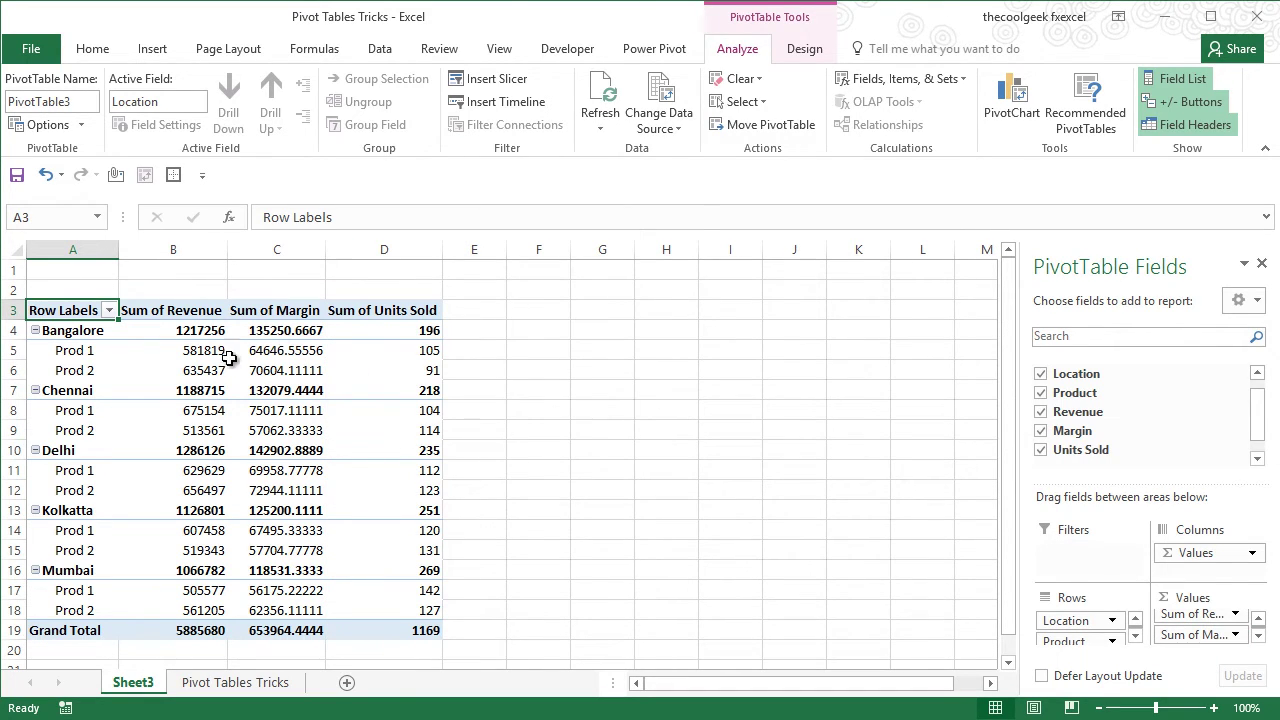
{"action": "mouse_move", "coordinate": [202, 347]}
Step: Format Sum of Revenue as ₹ Currency with 0 decimal places
{"action": "left_click", "coordinate": [286, 451]}
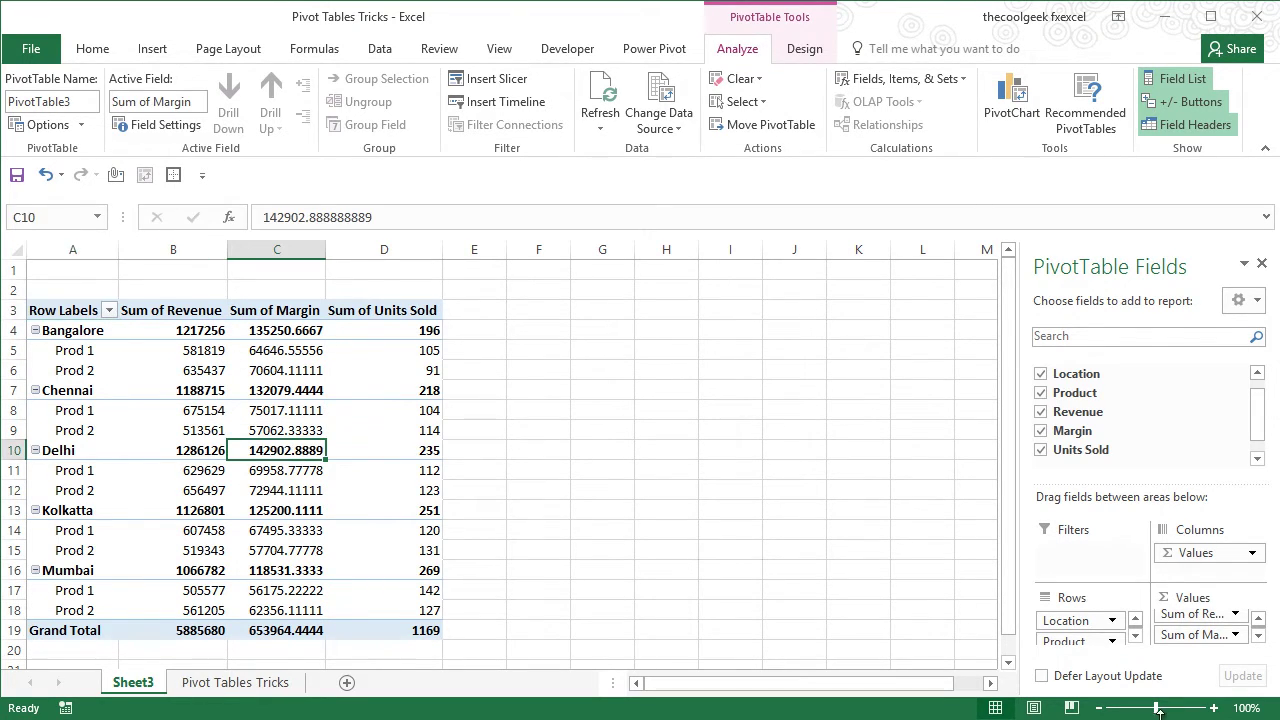
{"action": "left_click", "coordinate": [1236, 614]}
{"action": "left_click", "coordinate": [1228, 596]}
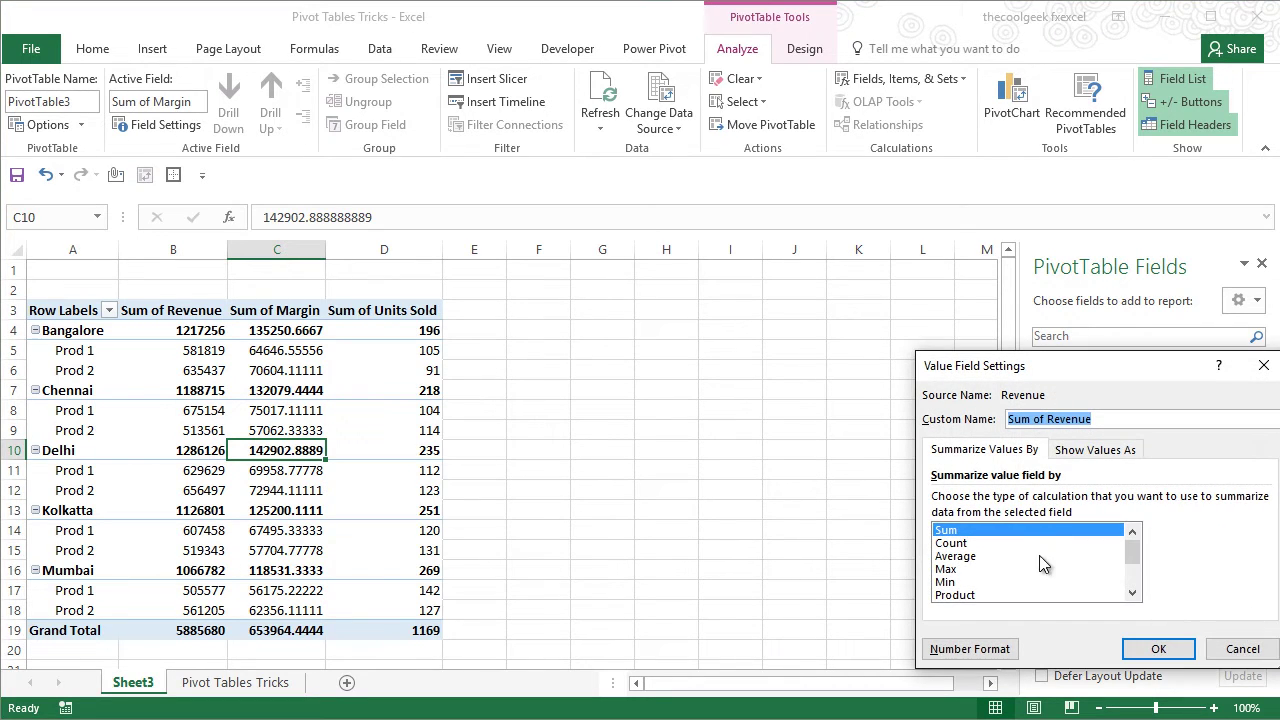
{"action": "left_click_drag", "start_coordinate": [1080, 378], "coordinate": [855, 280]}
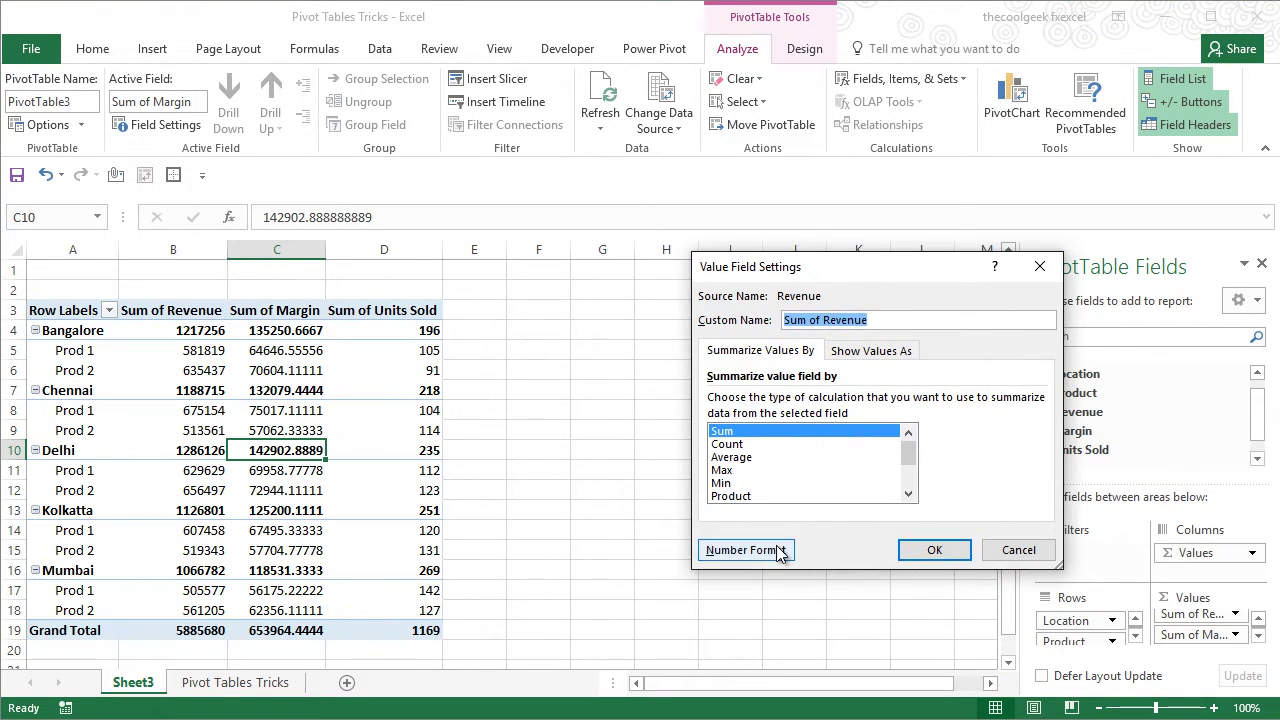
{"action": "left_click", "coordinate": [780, 551]}
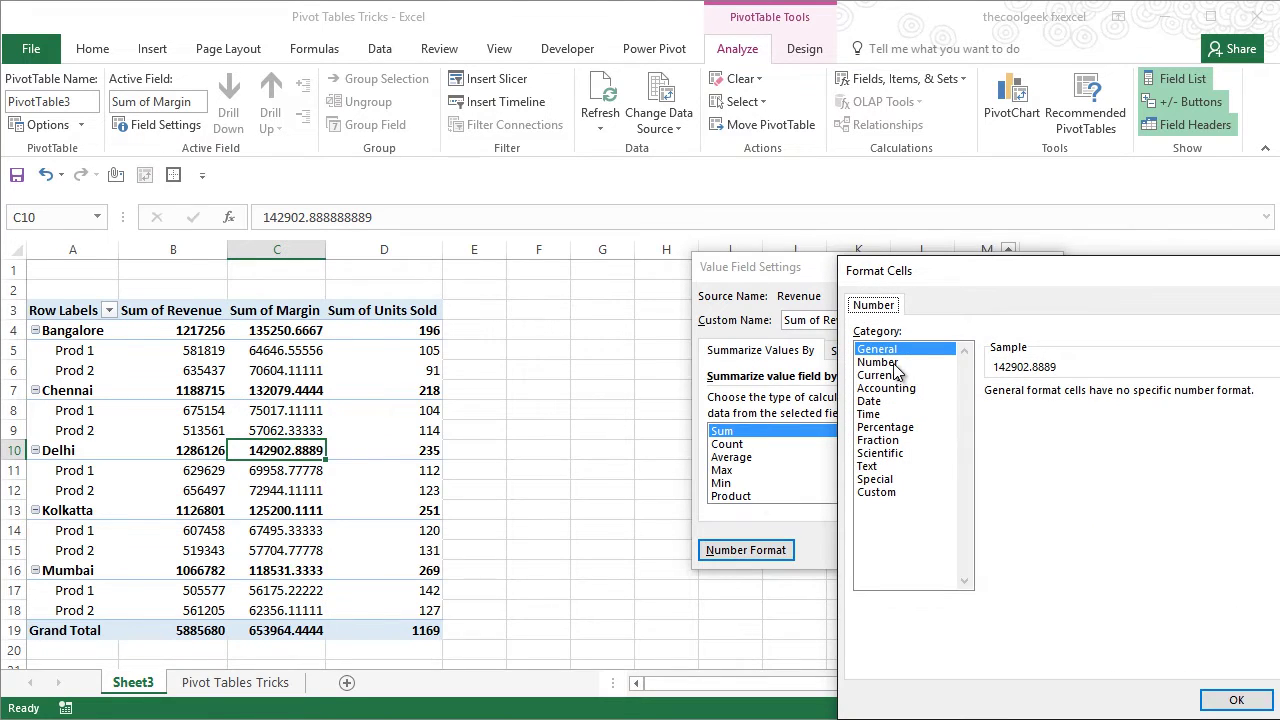
{"action": "left_click", "coordinate": [880, 375]}
{"action": "left_click_drag", "start_coordinate": [1109, 275], "coordinate": [829, 193]}
{"action": "double_click", "coordinate": [840, 316]}
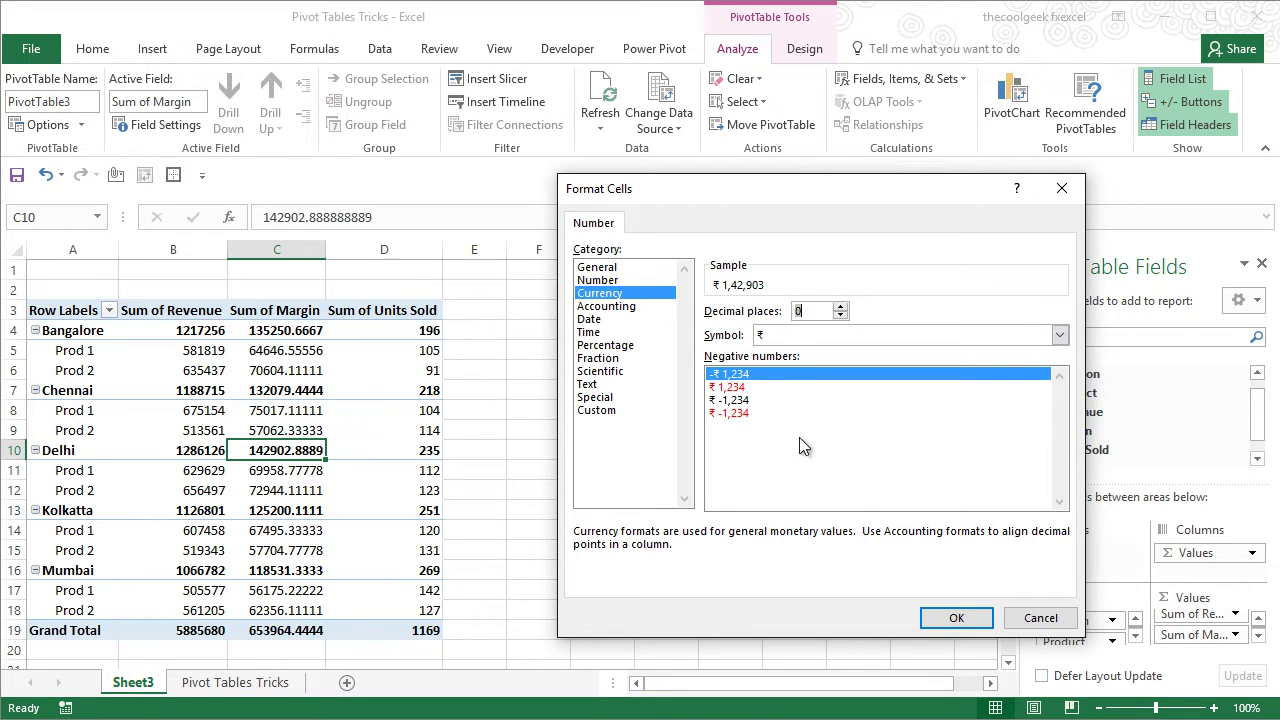
{"action": "left_click", "coordinate": [935, 618]}
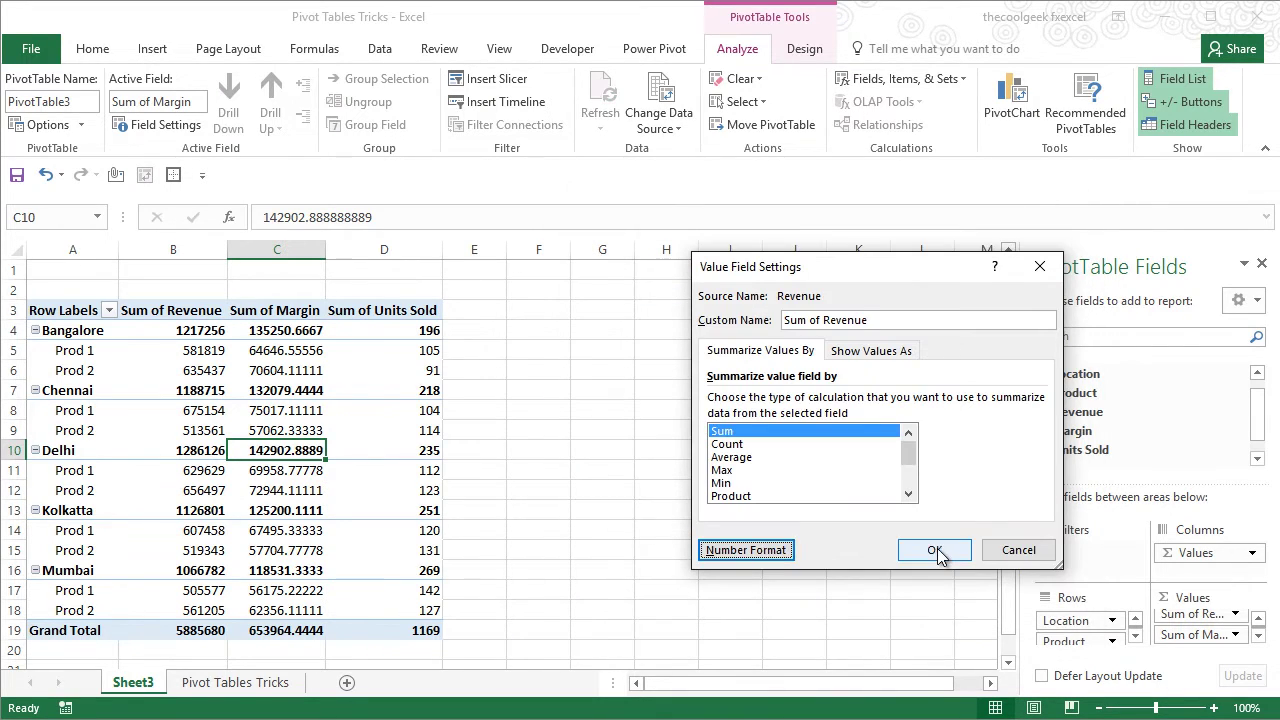
{"action": "left_click", "coordinate": [933, 549]}
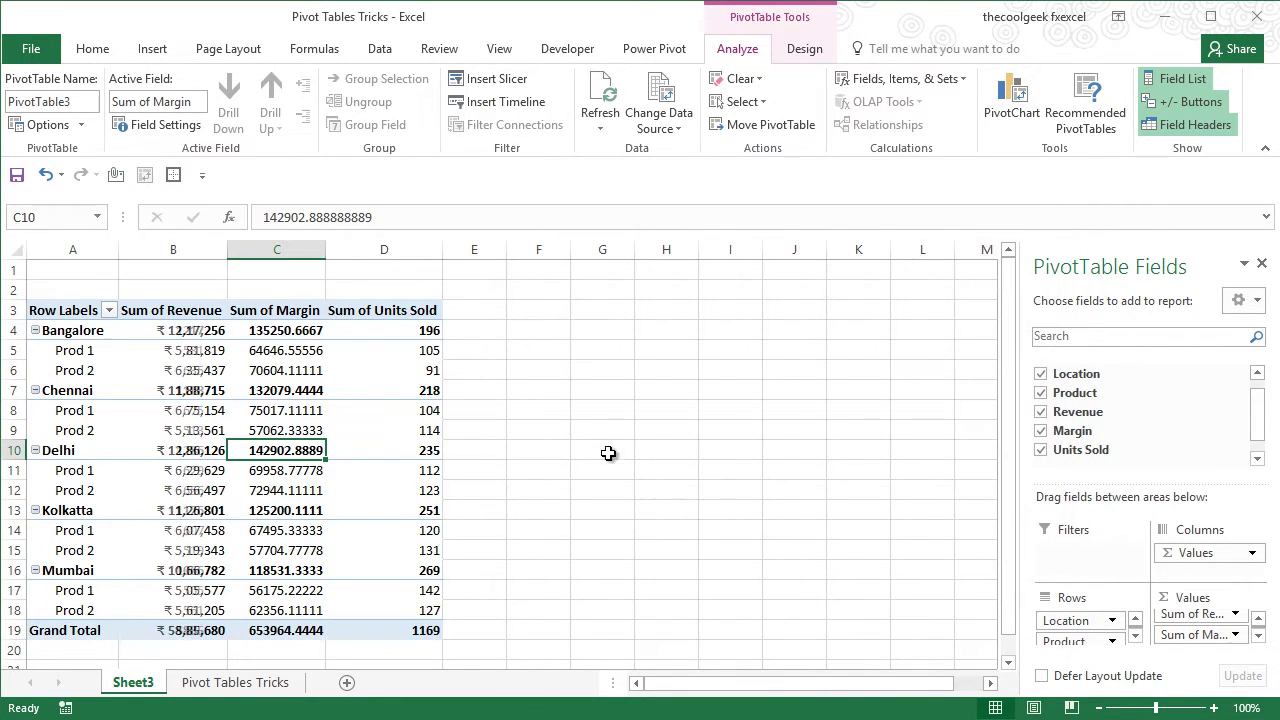
Step: Format Sum of Margin as ₹ Currency with 0 decimal places
{"action": "left_click", "coordinate": [1235, 634]}
{"action": "left_click", "coordinate": [1233, 613]}
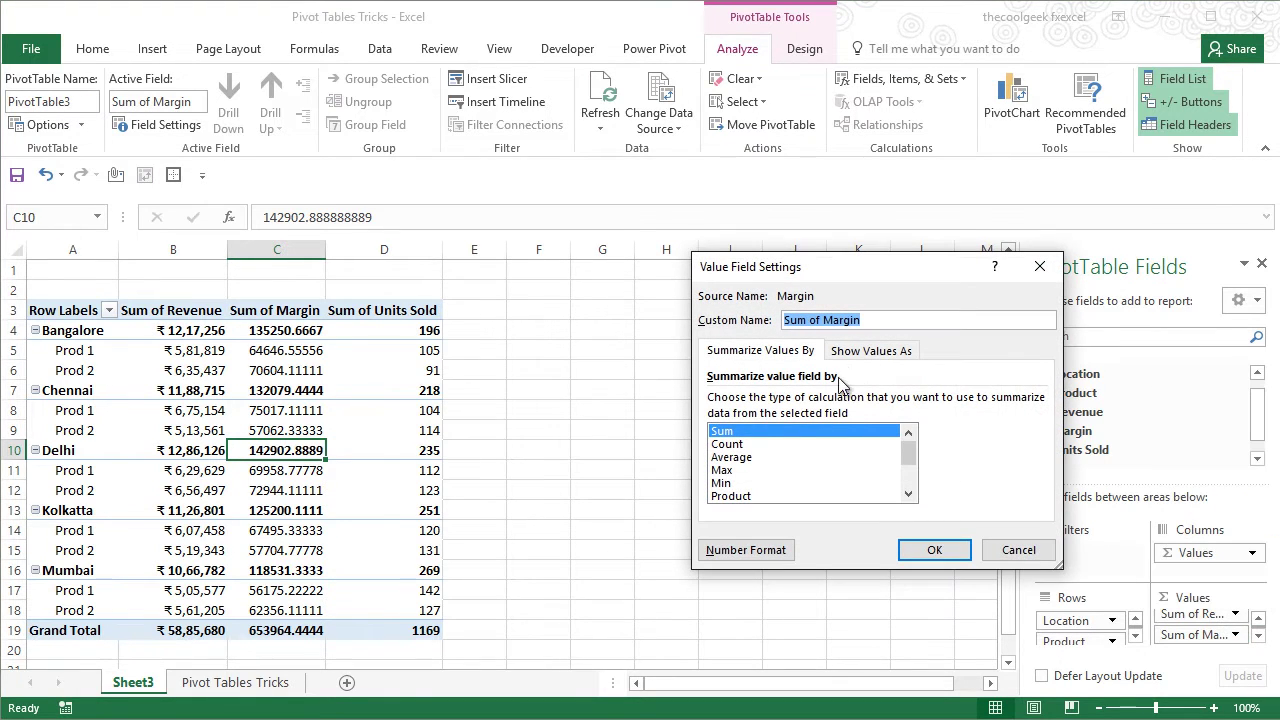
{"action": "left_click", "coordinate": [770, 549]}
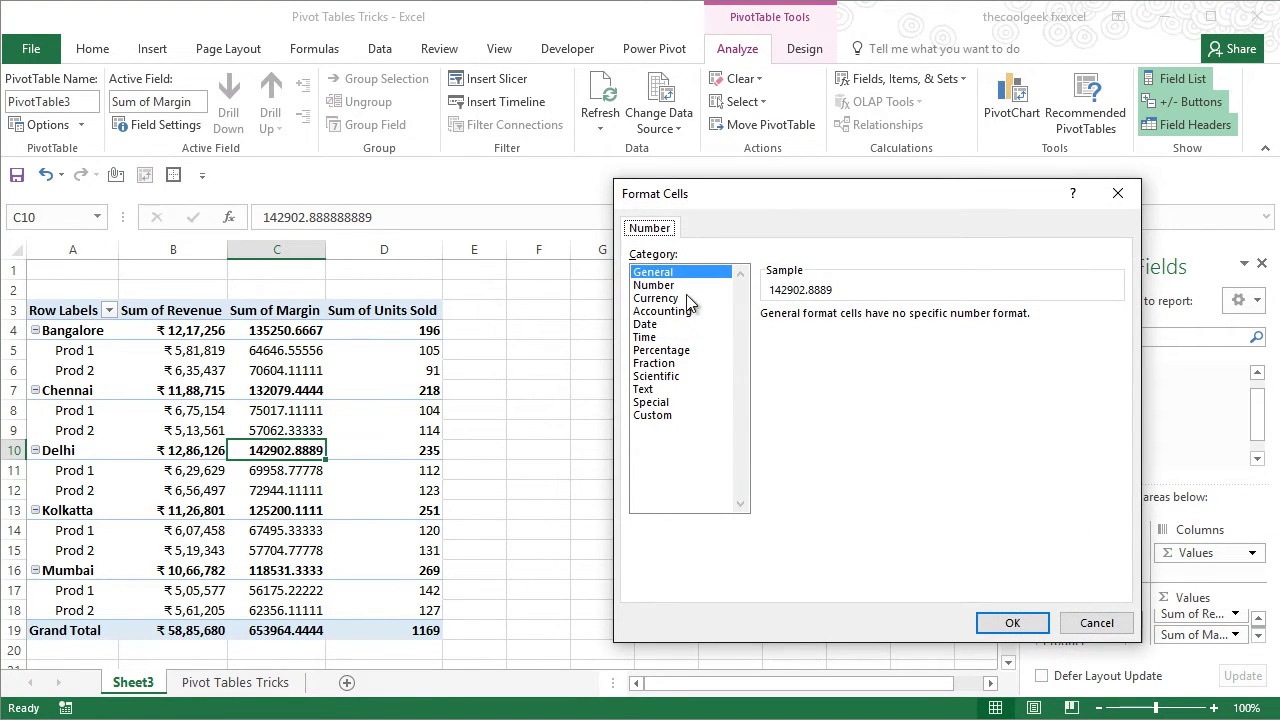
{"action": "left_click", "coordinate": [721, 299]}
{"action": "left_click", "coordinate": [896, 321]}
{"action": "left_click", "coordinate": [896, 321]}
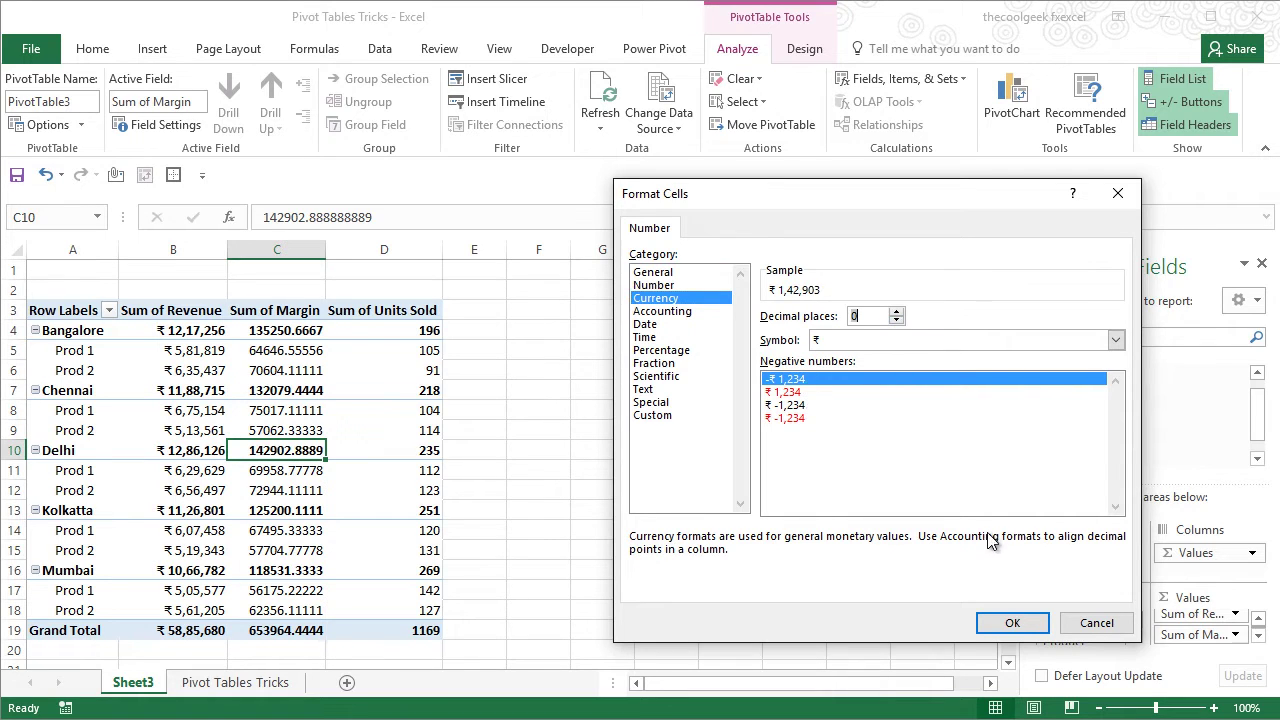
{"action": "left_click", "coordinate": [1013, 623]}
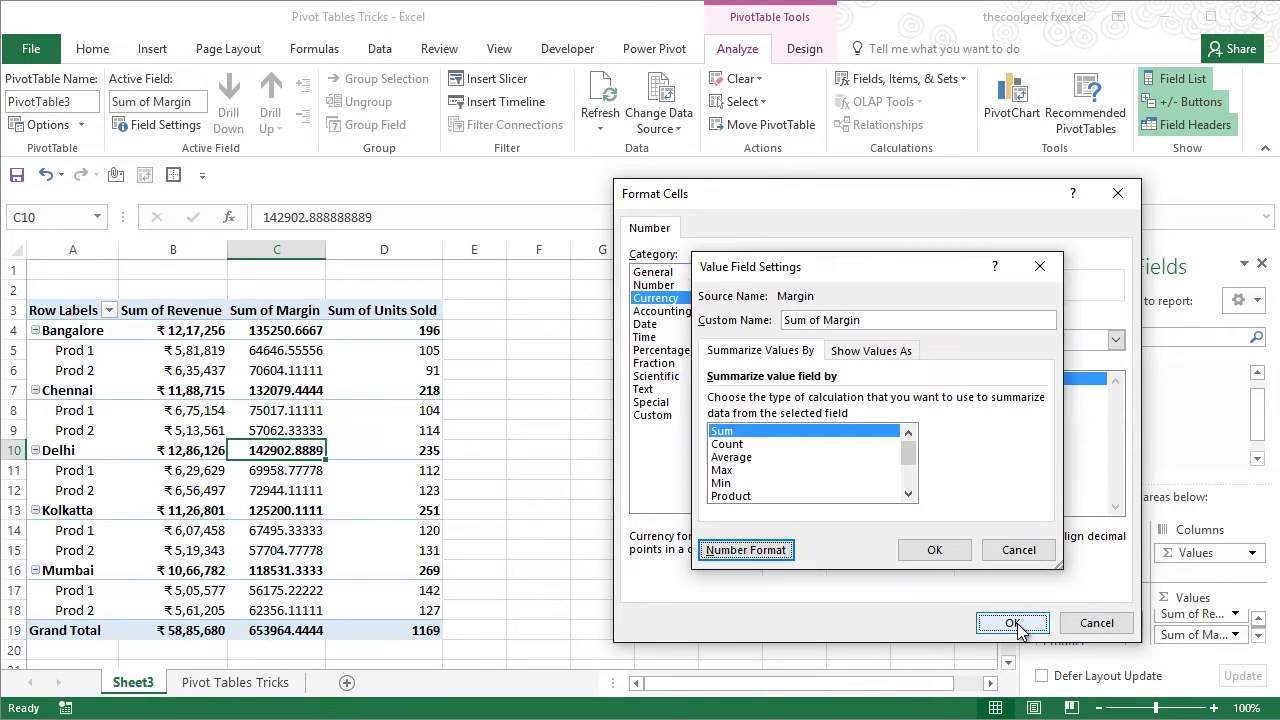
{"action": "left_click", "coordinate": [925, 551]}
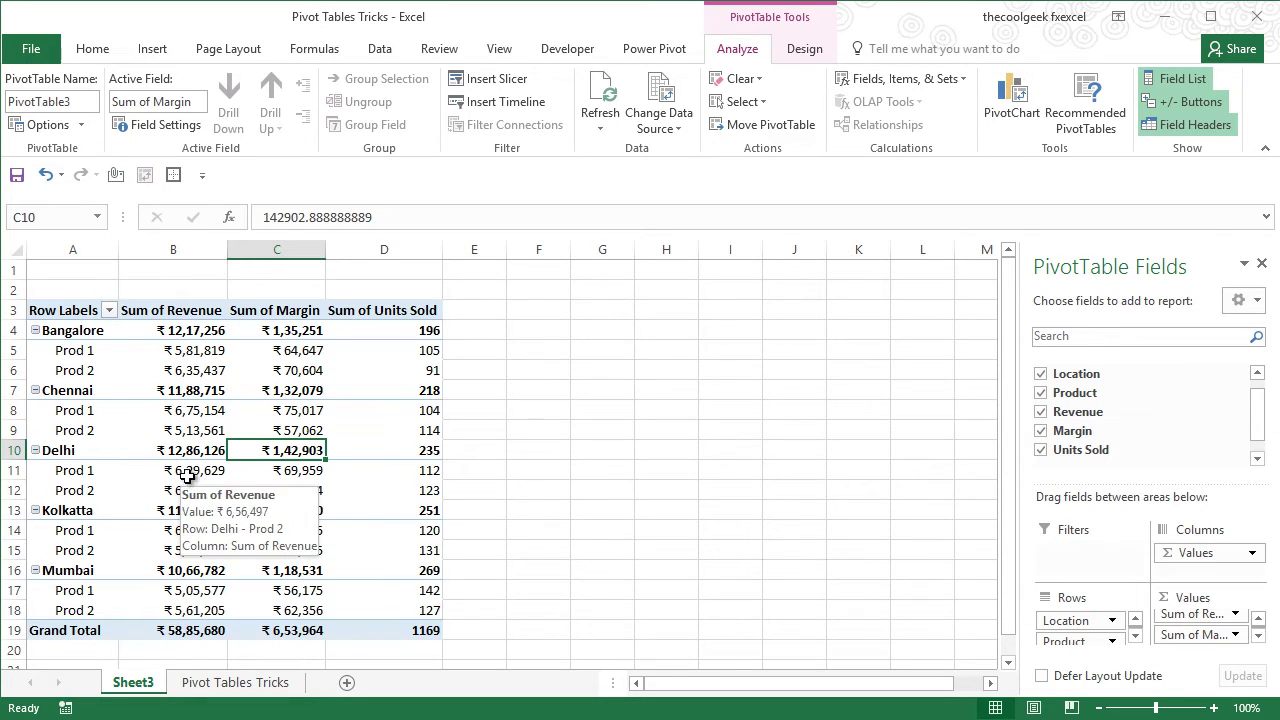
Step: Switch the pivot's report layout to Show in Tabular Form and check the Bangalore rows
{"action": "left_click", "coordinate": [43, 350]}
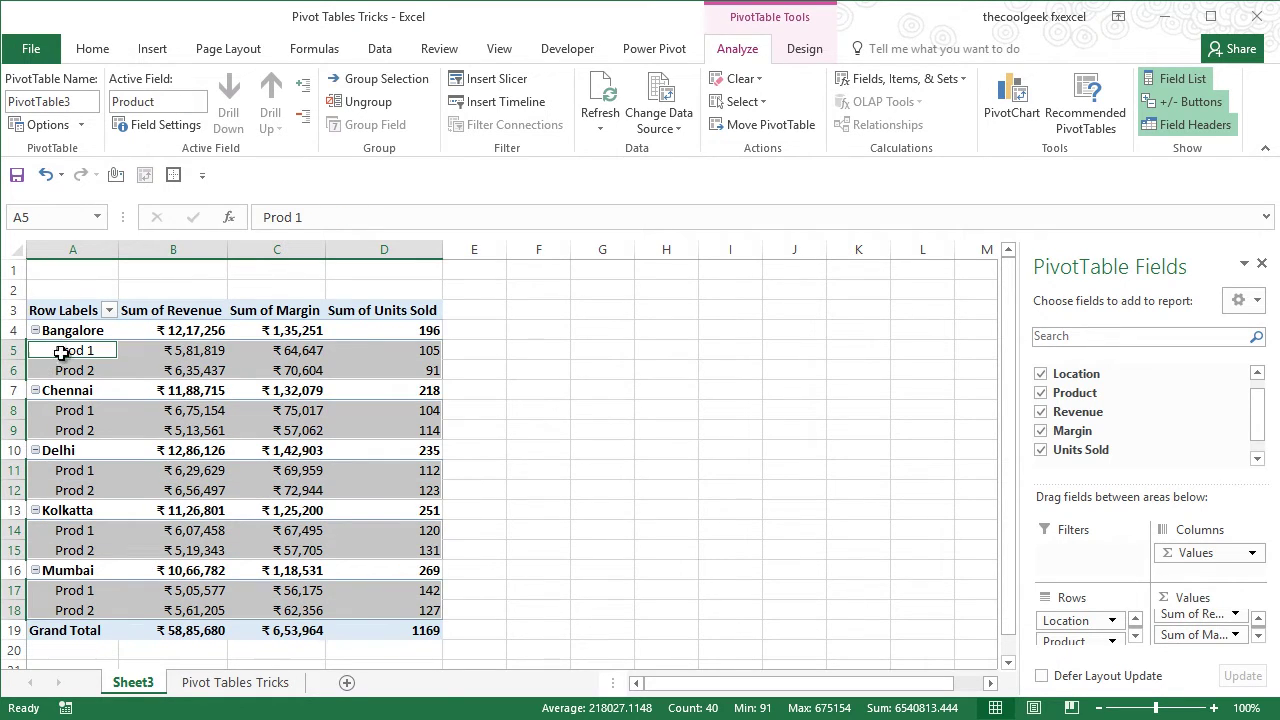
{"action": "left_click", "coordinate": [66, 331]}
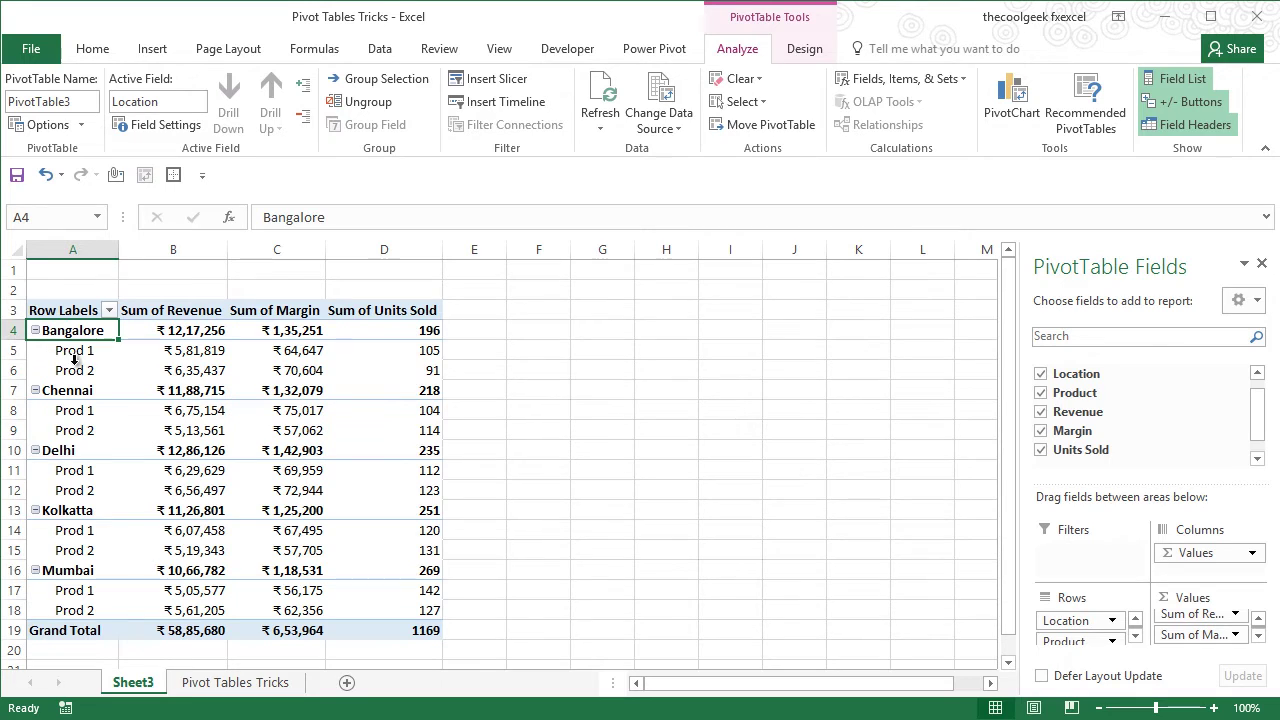
{"action": "left_click", "coordinate": [180, 388]}
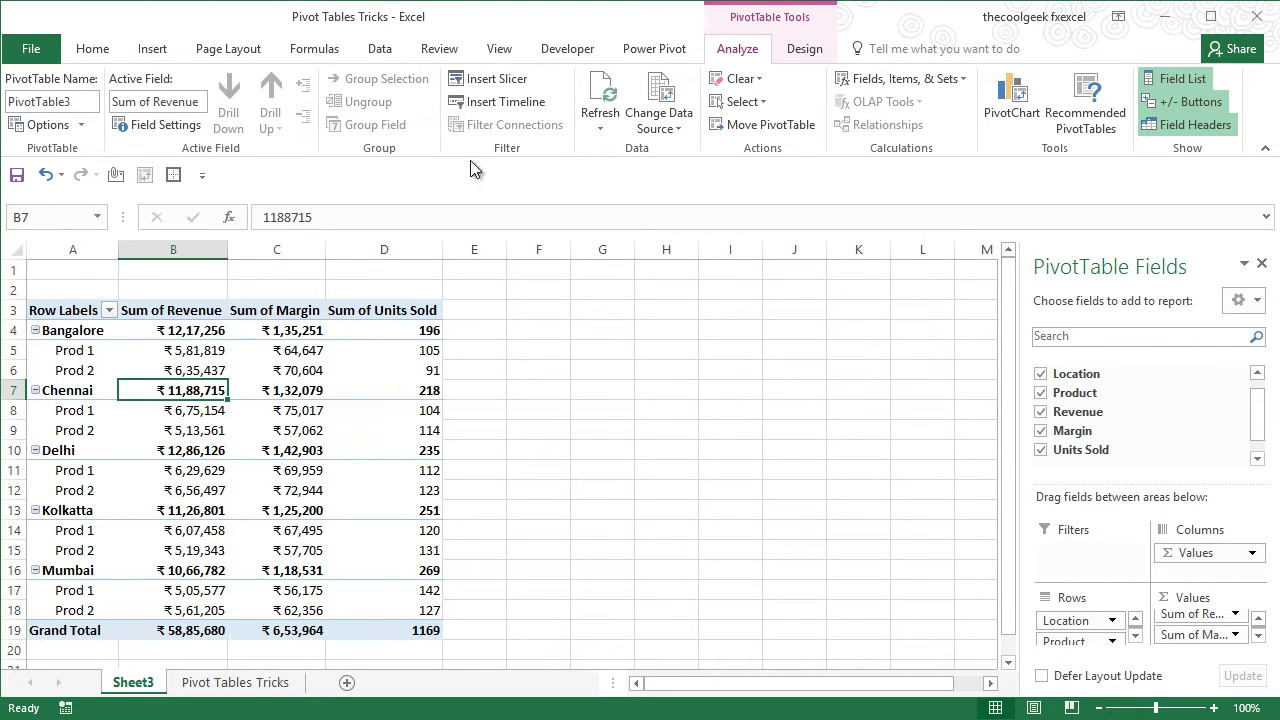
{"action": "left_click", "coordinate": [805, 49]}
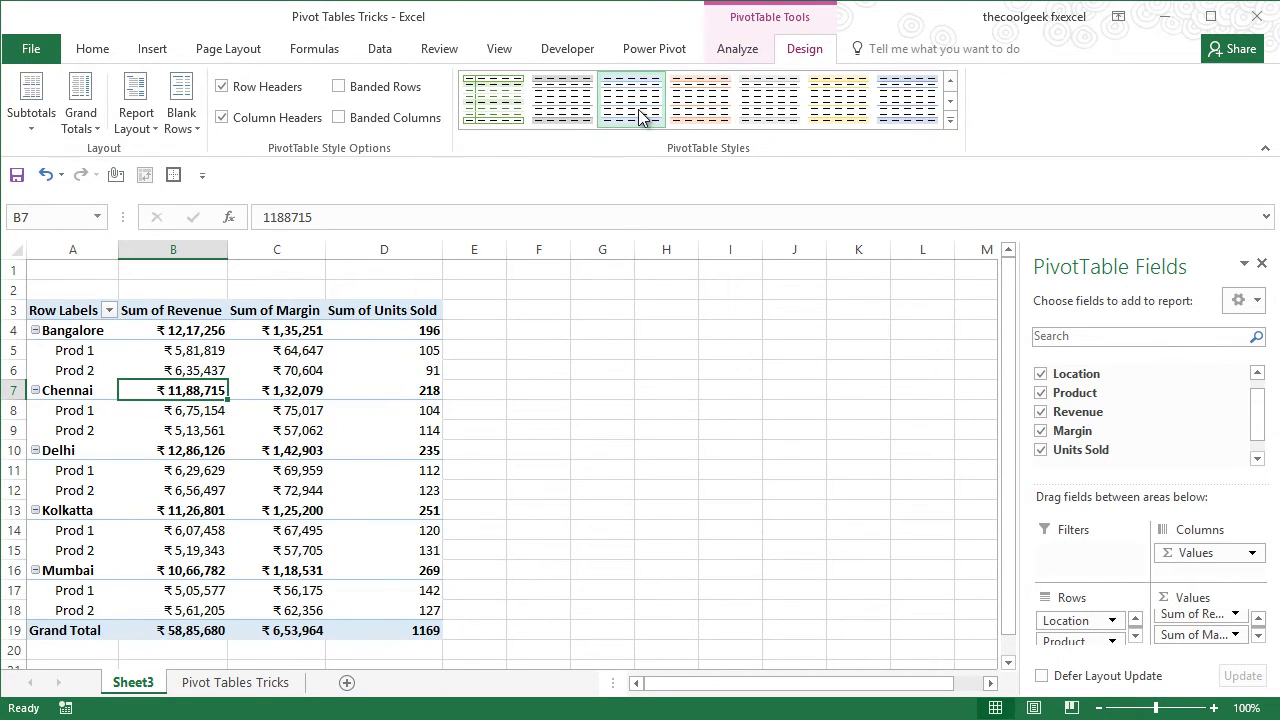
{"action": "left_click", "coordinate": [146, 118]}
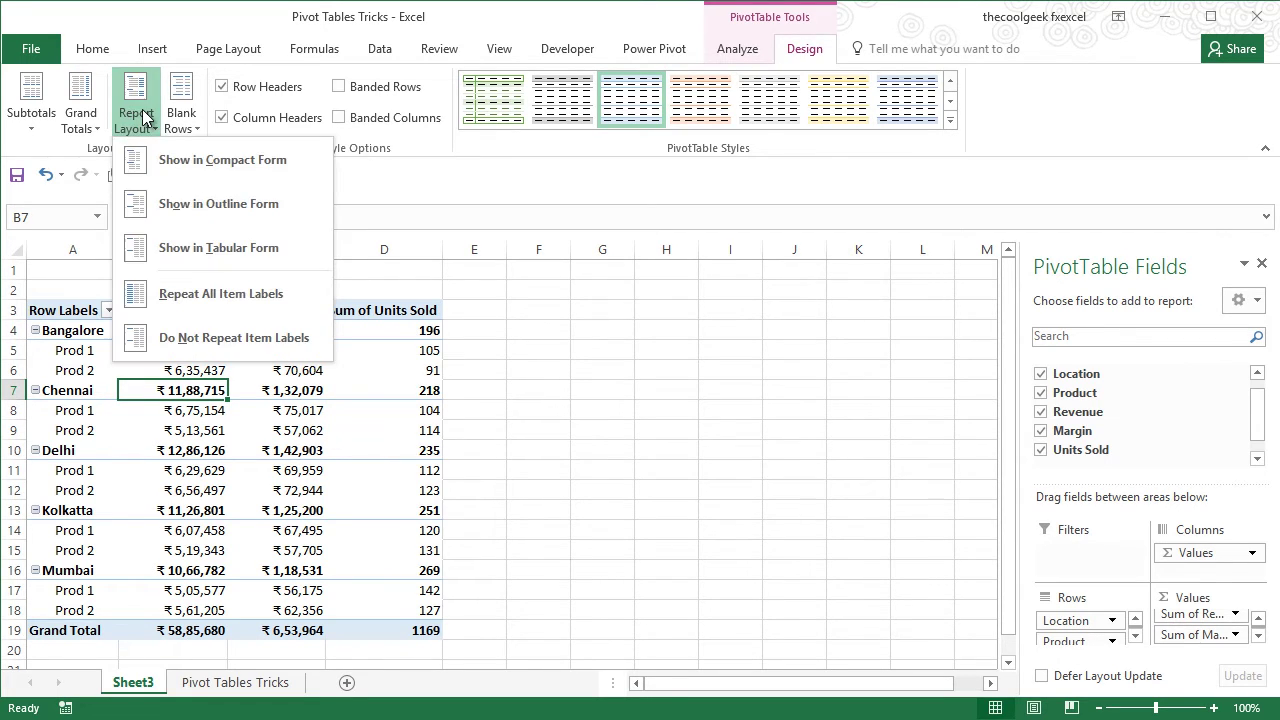
{"action": "left_click", "coordinate": [267, 258]}
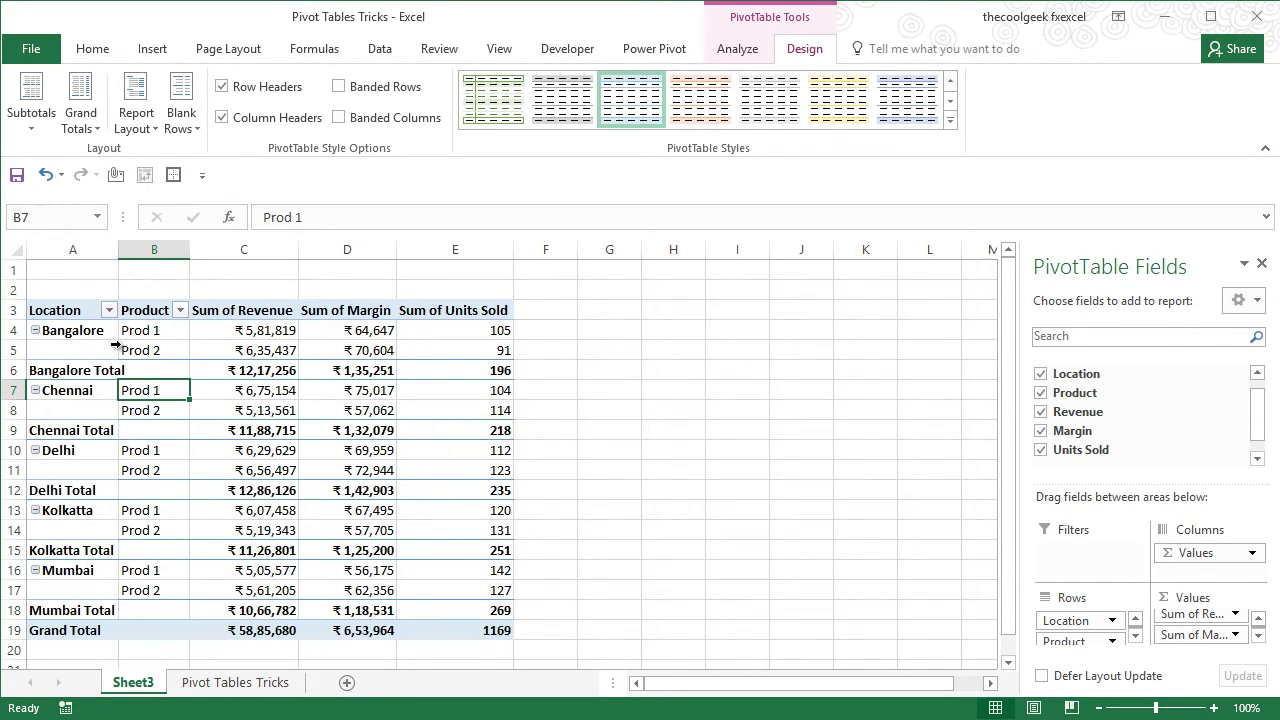
{"action": "left_click", "coordinate": [92, 348]}
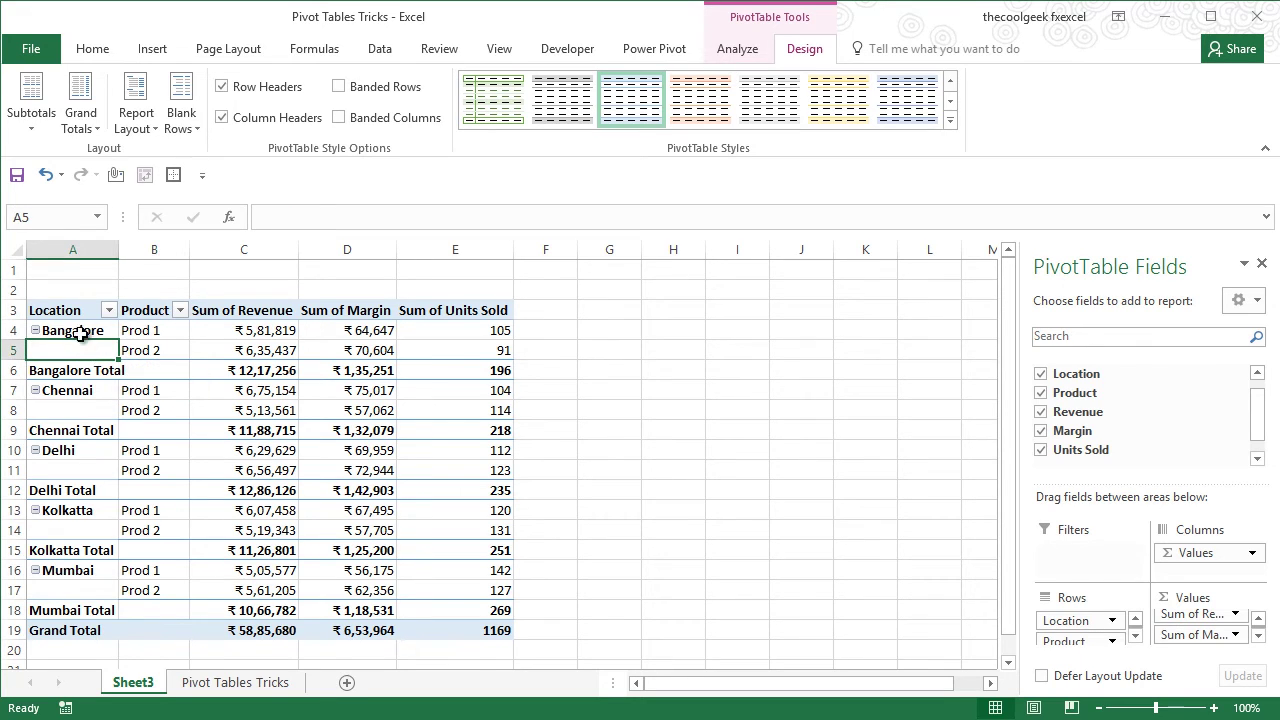
{"action": "left_click", "coordinate": [167, 350]}
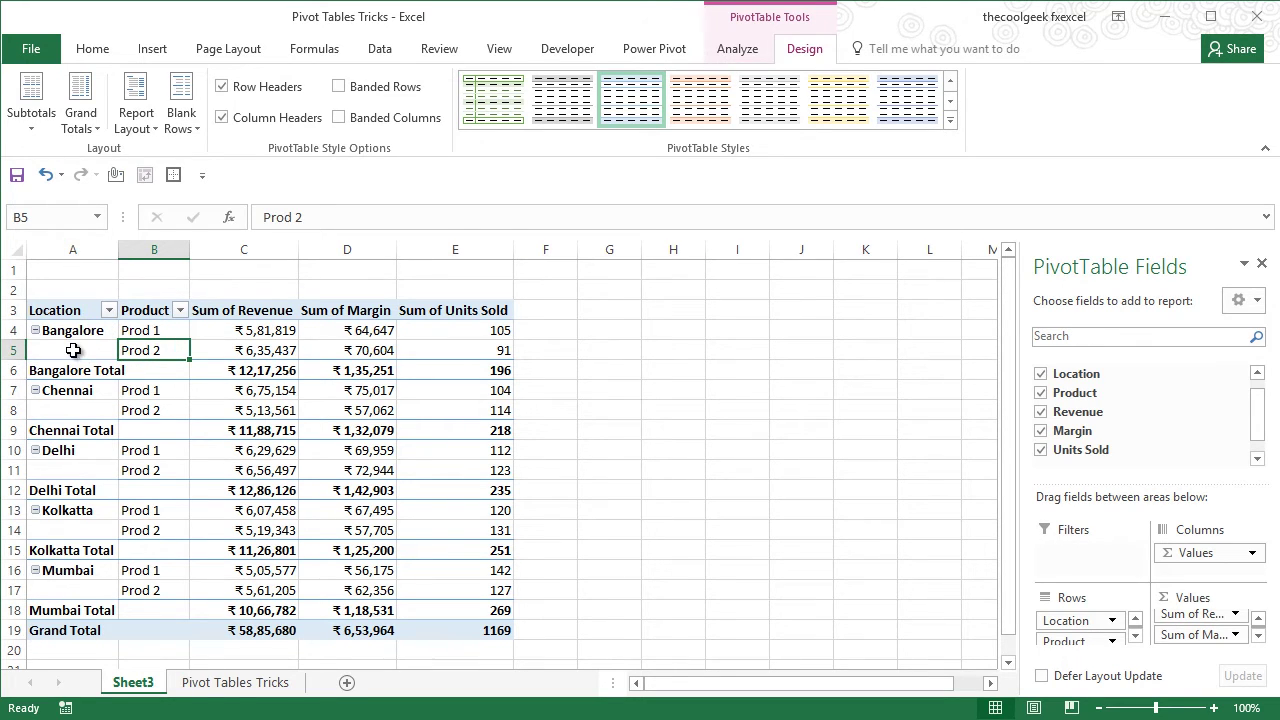
{"action": "left_click", "coordinate": [75, 350]}
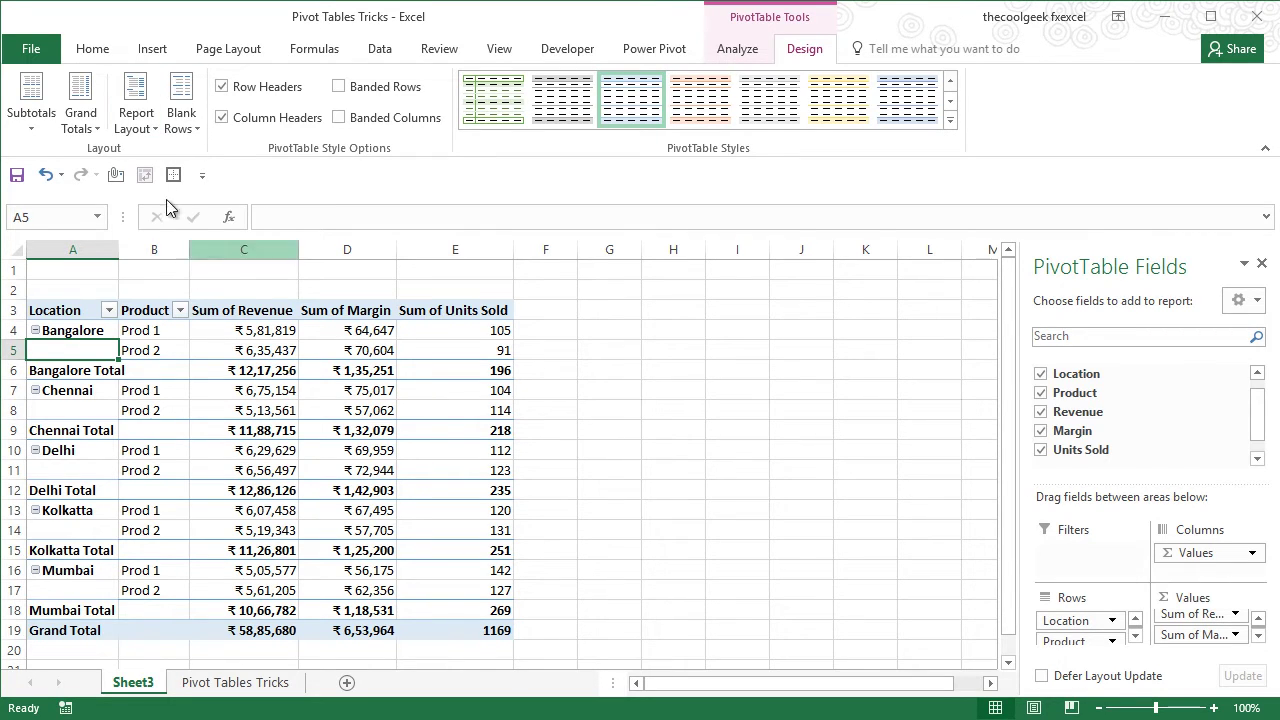
Step: Set the pivot layout to Repeat All Item Labels and Do Not Show Subtotals
{"action": "left_click", "coordinate": [141, 96]}
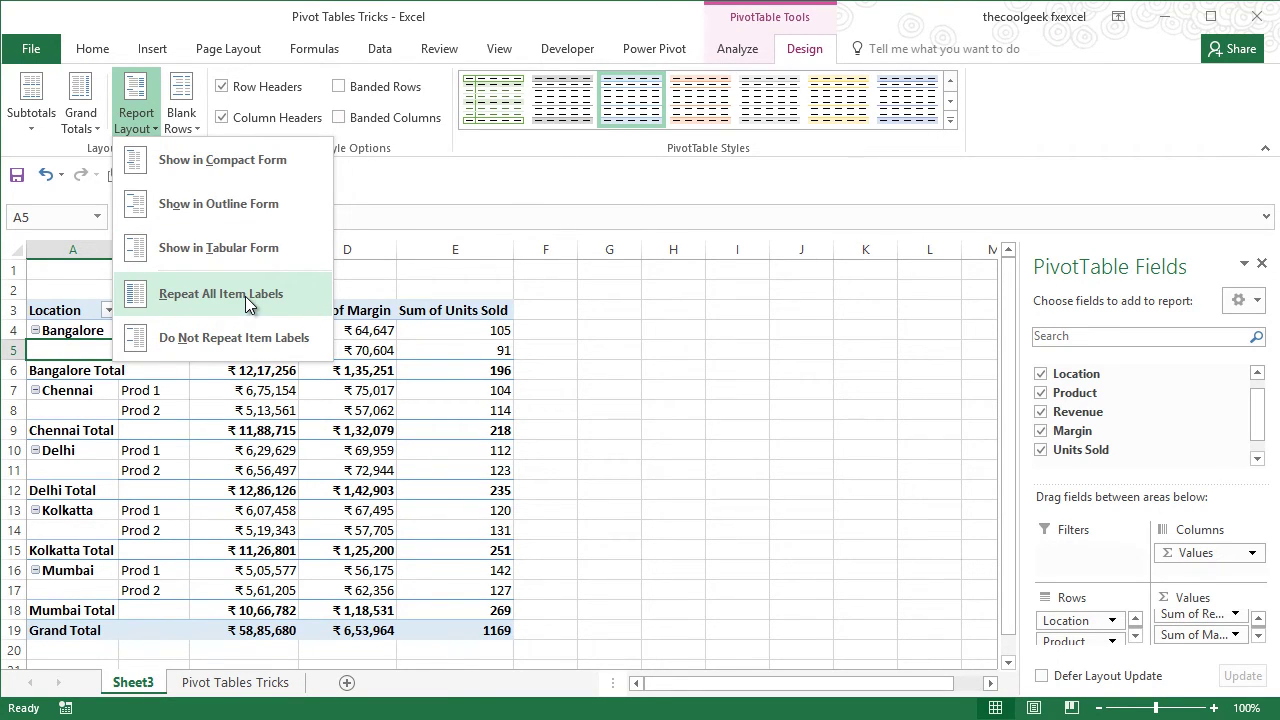
{"action": "left_click", "coordinate": [210, 298]}
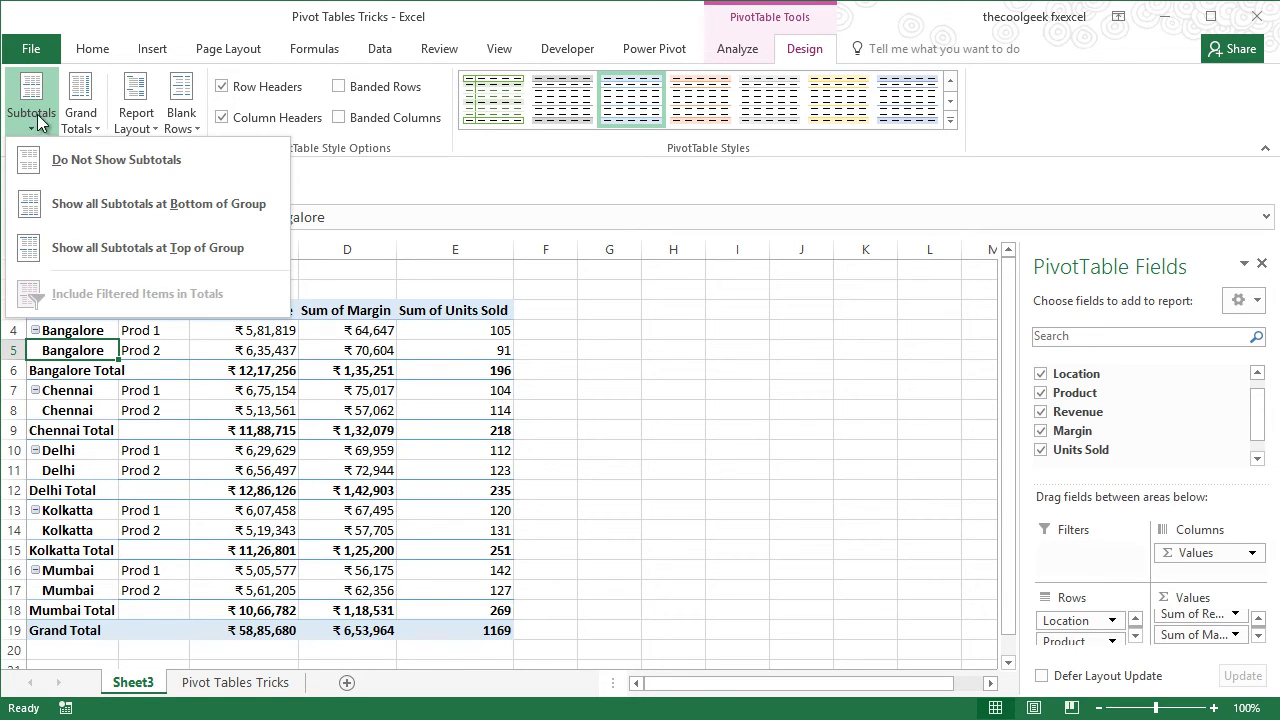
{"action": "left_click", "coordinate": [146, 163]}
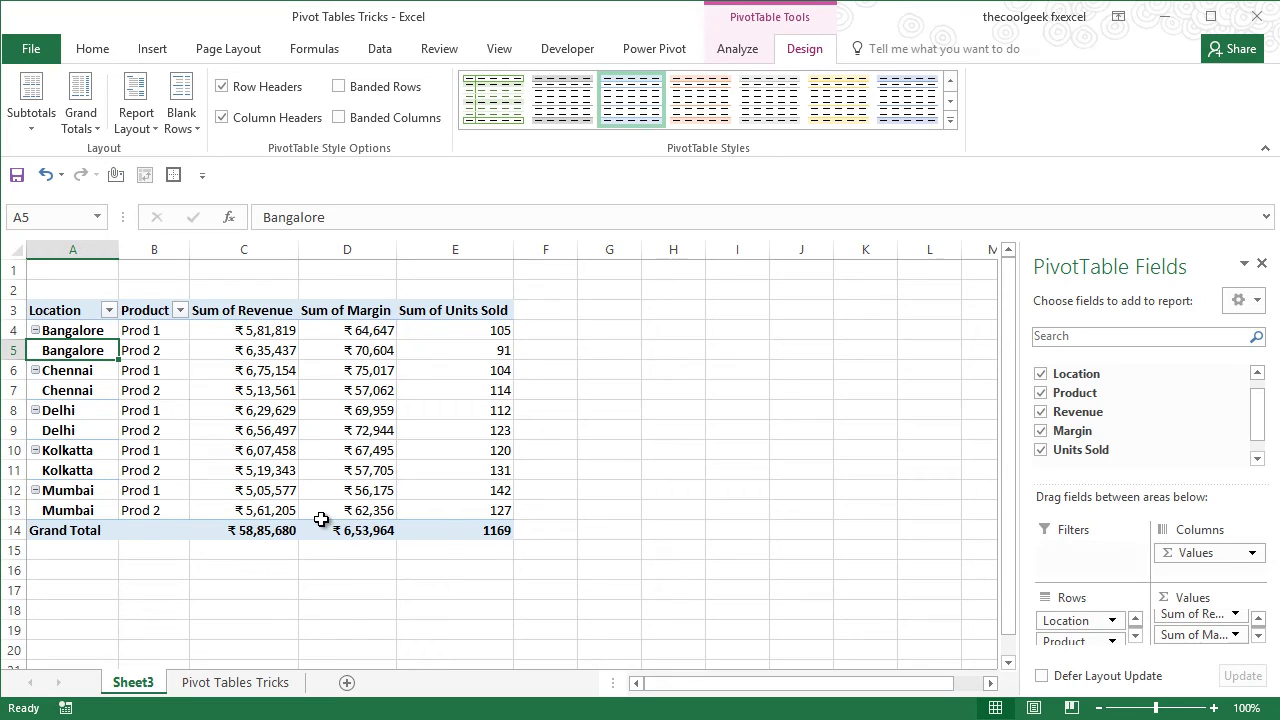
Step: Turn Grand Totals off for rows and columns
{"action": "mouse_move", "coordinate": [321, 519]}
{"action": "left_click", "coordinate": [79, 122]}
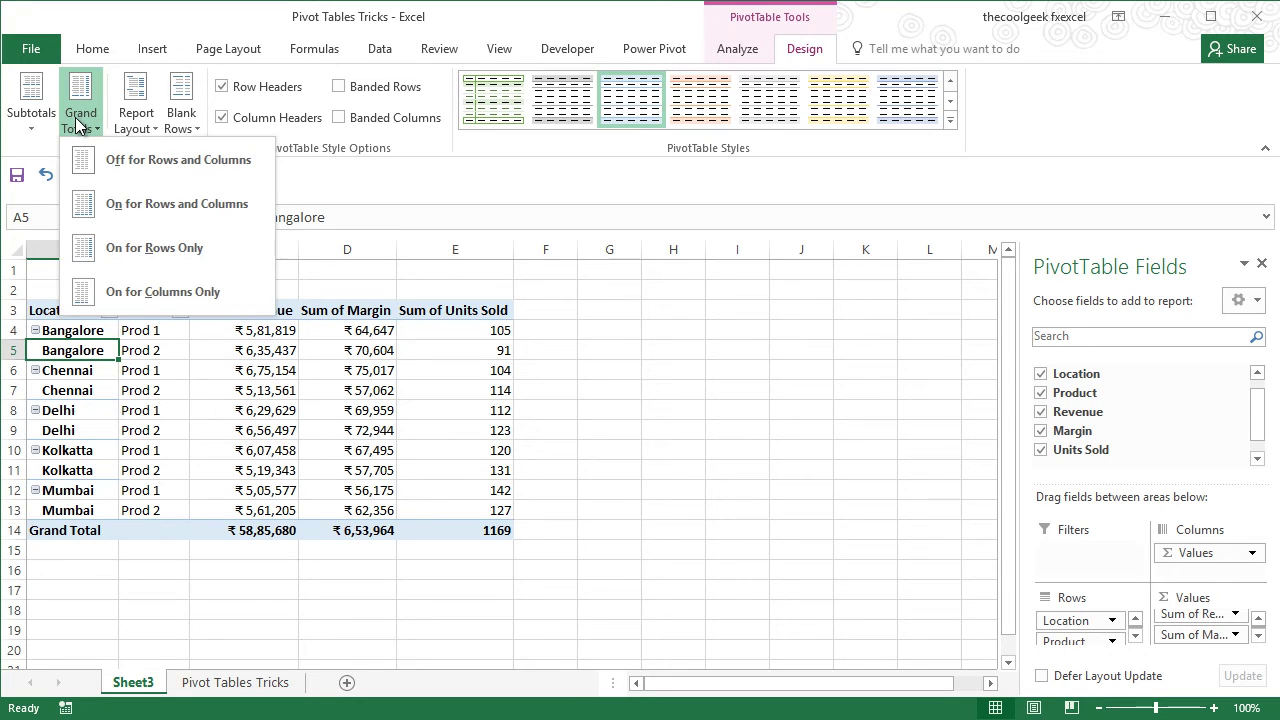
{"action": "left_click", "coordinate": [172, 177]}
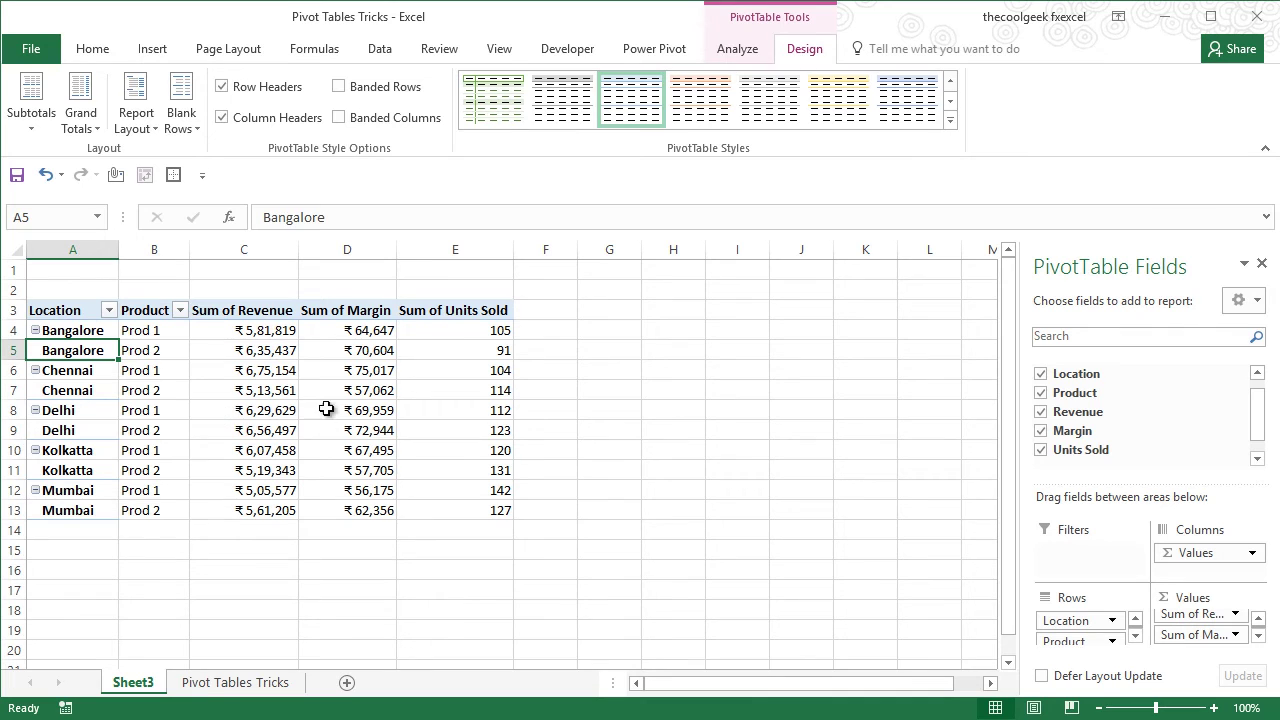
{"action": "mouse_move", "coordinate": [369, 401]}
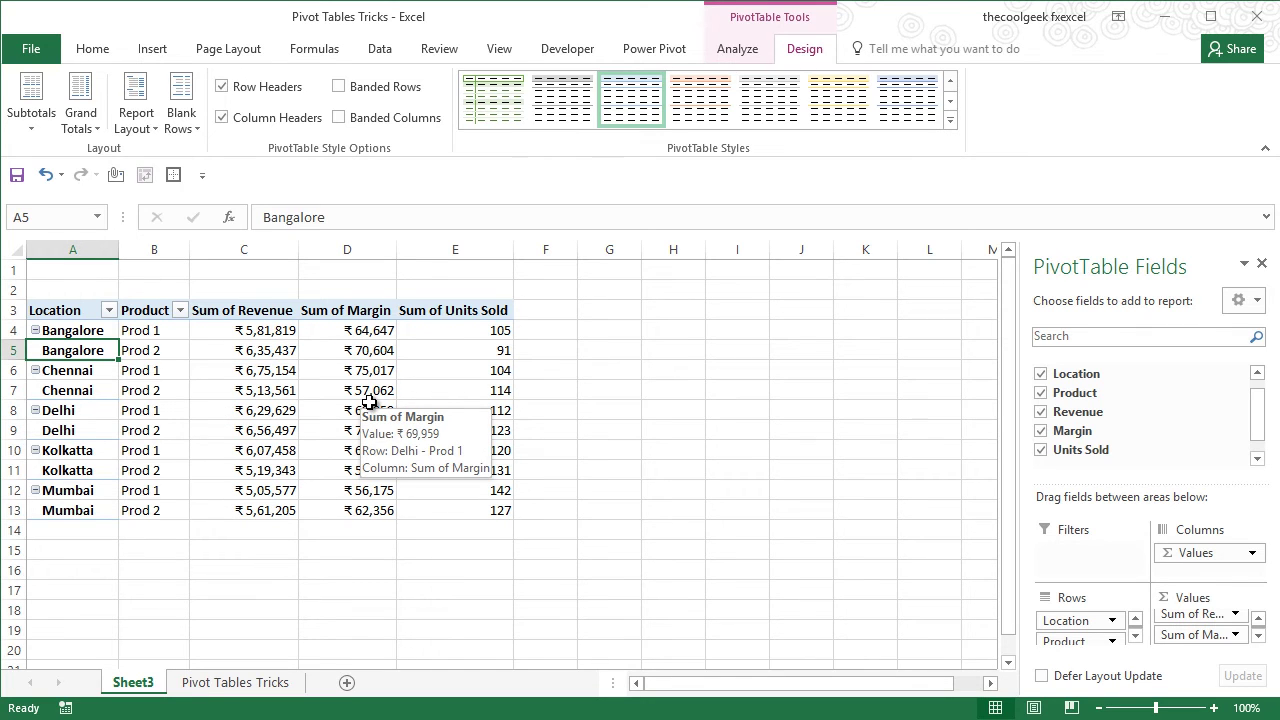
Step: Glance at the Pivot Tables Tricks source sheet, then return to Sheet3
{"action": "left_click", "coordinate": [262, 684]}
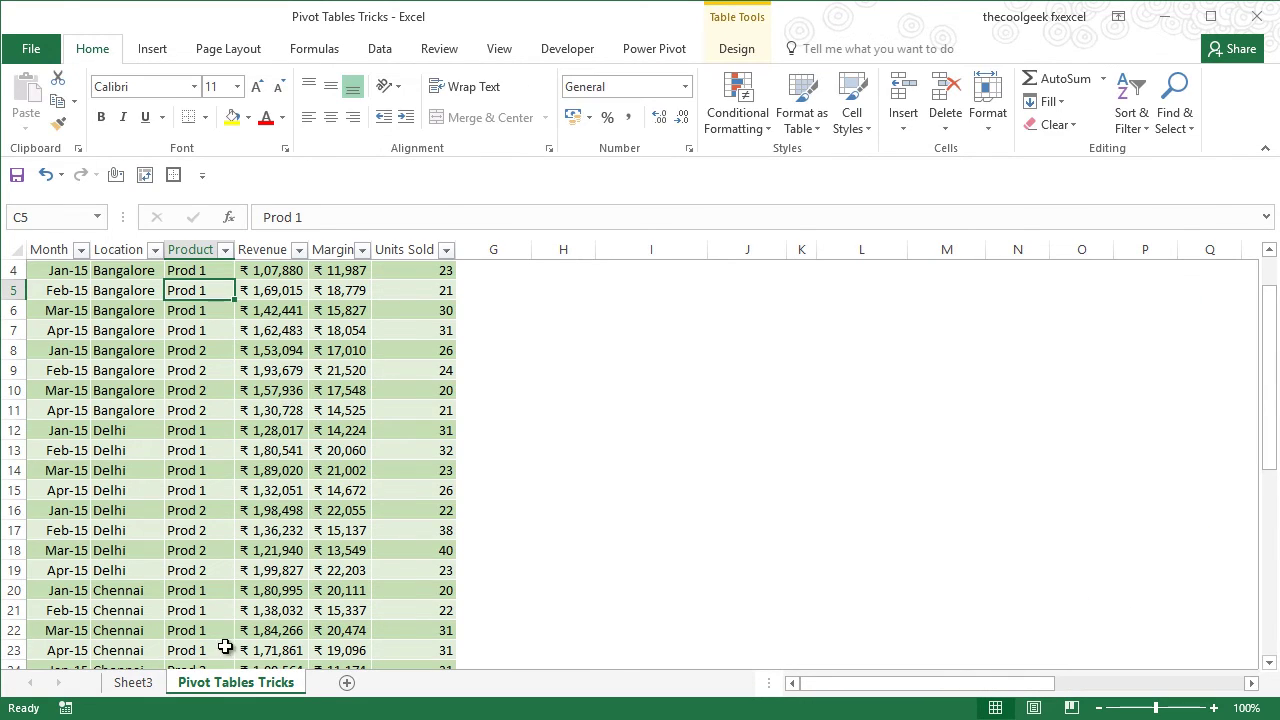
{"action": "left_click", "coordinate": [156, 686]}
{"action": "mouse_move", "coordinate": [222, 365]}
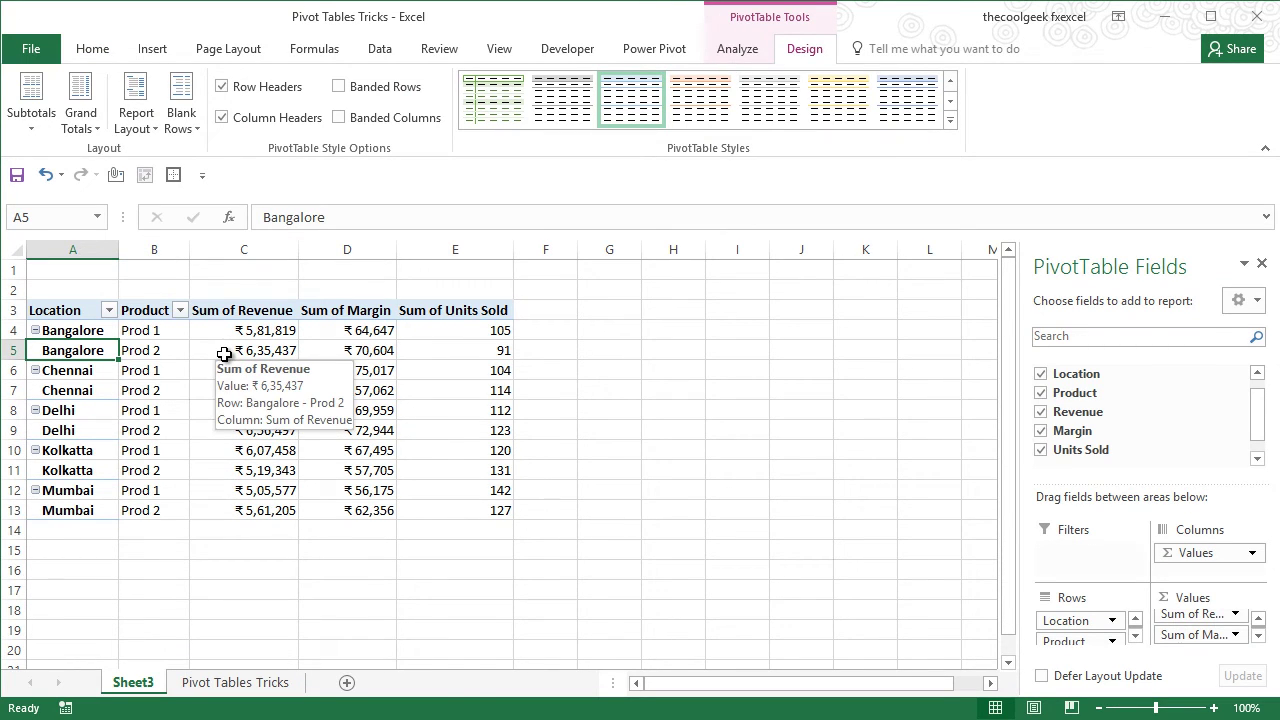
Step: Copy the pivot range A3:E13 and paste it as values at A1 of a new sheet
{"action": "left_click_drag", "start_coordinate": [85, 309], "coordinate": [455, 510]}
{"action": "key", "text": "ctrl+c"}
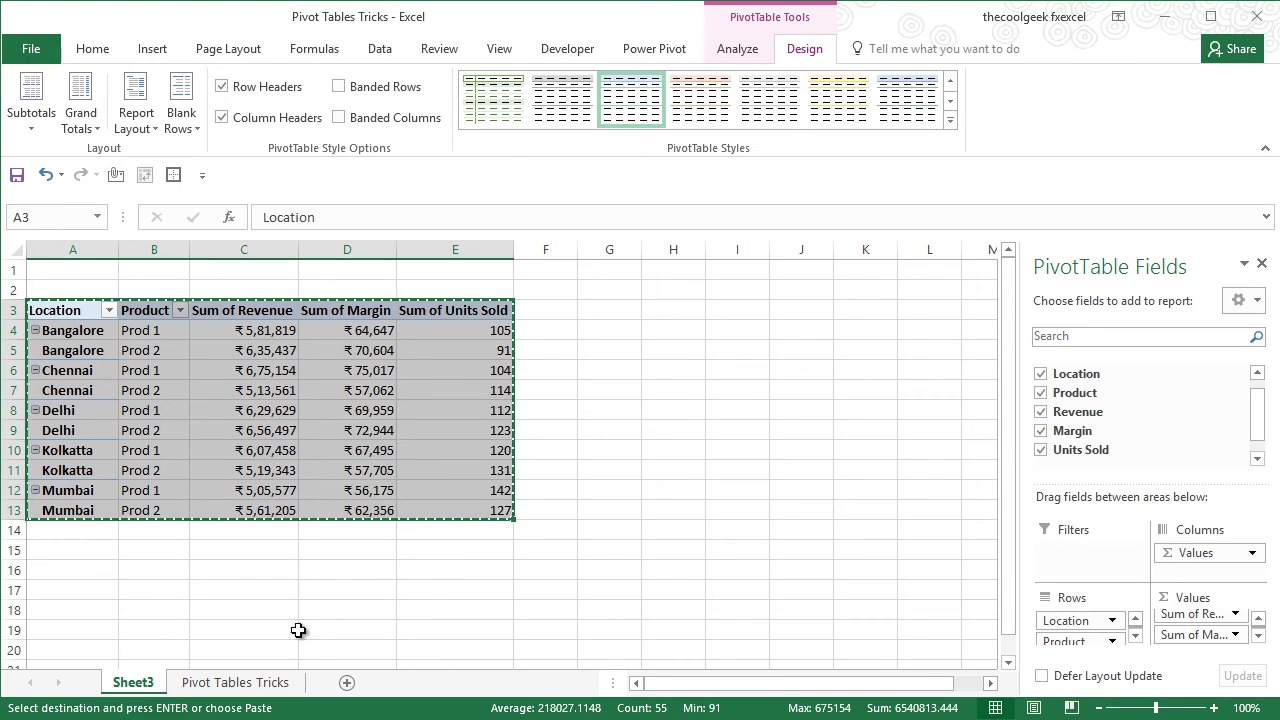
{"action": "left_click", "coordinate": [347, 682]}
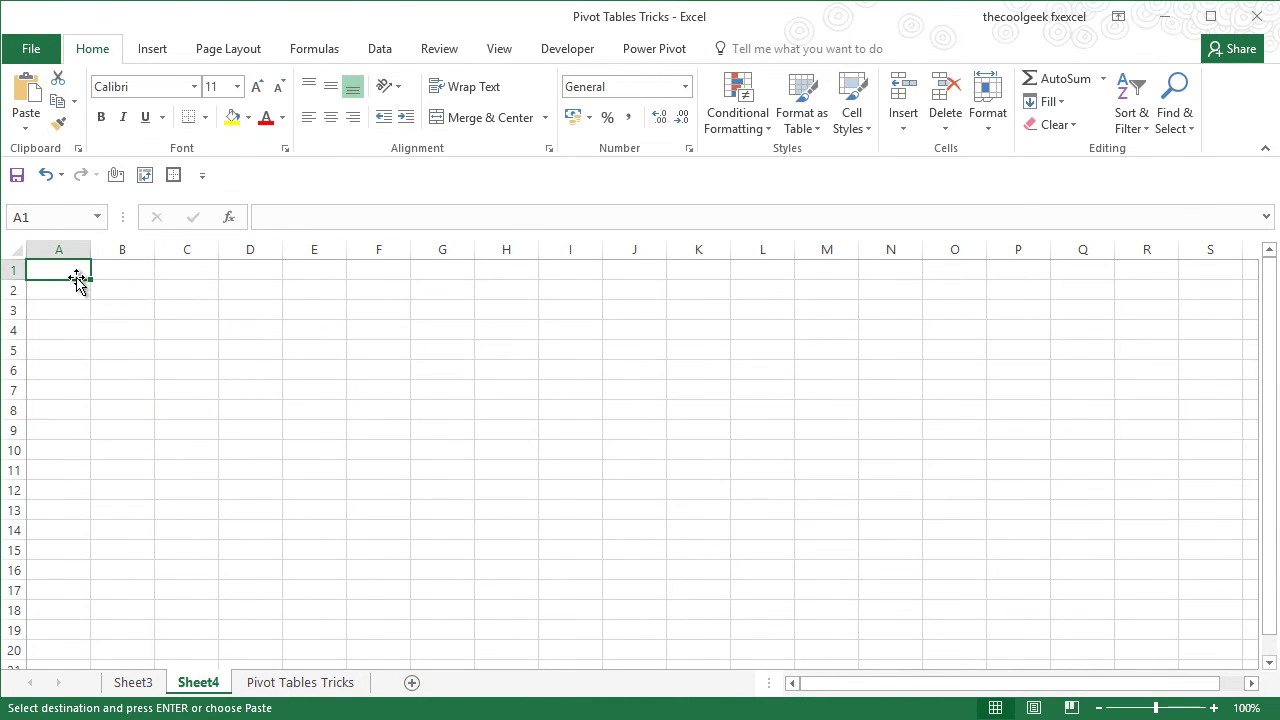
{"action": "left_click", "coordinate": [26, 128]}
{"action": "left_click", "coordinate": [24, 258]}
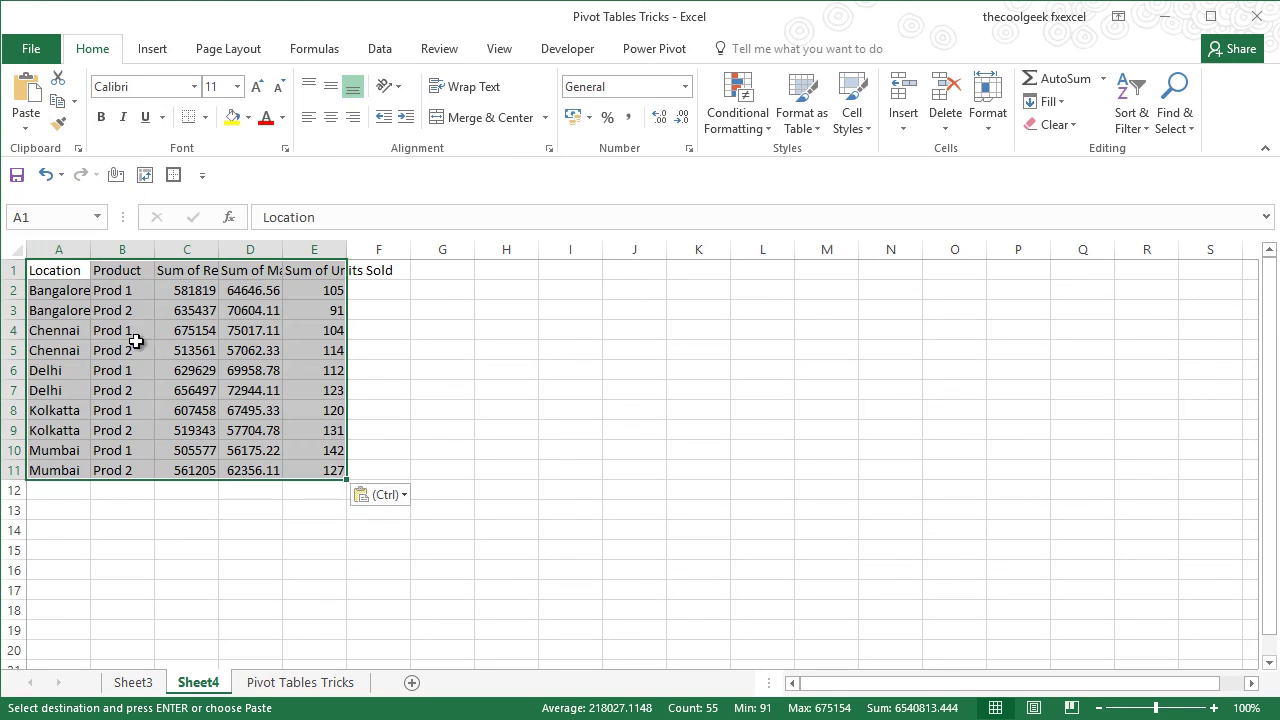
{"action": "left_click", "coordinate": [282, 556]}
Step: Autofit all columns on Sheet4 to their contents
{"action": "left_click", "coordinate": [17, 249]}
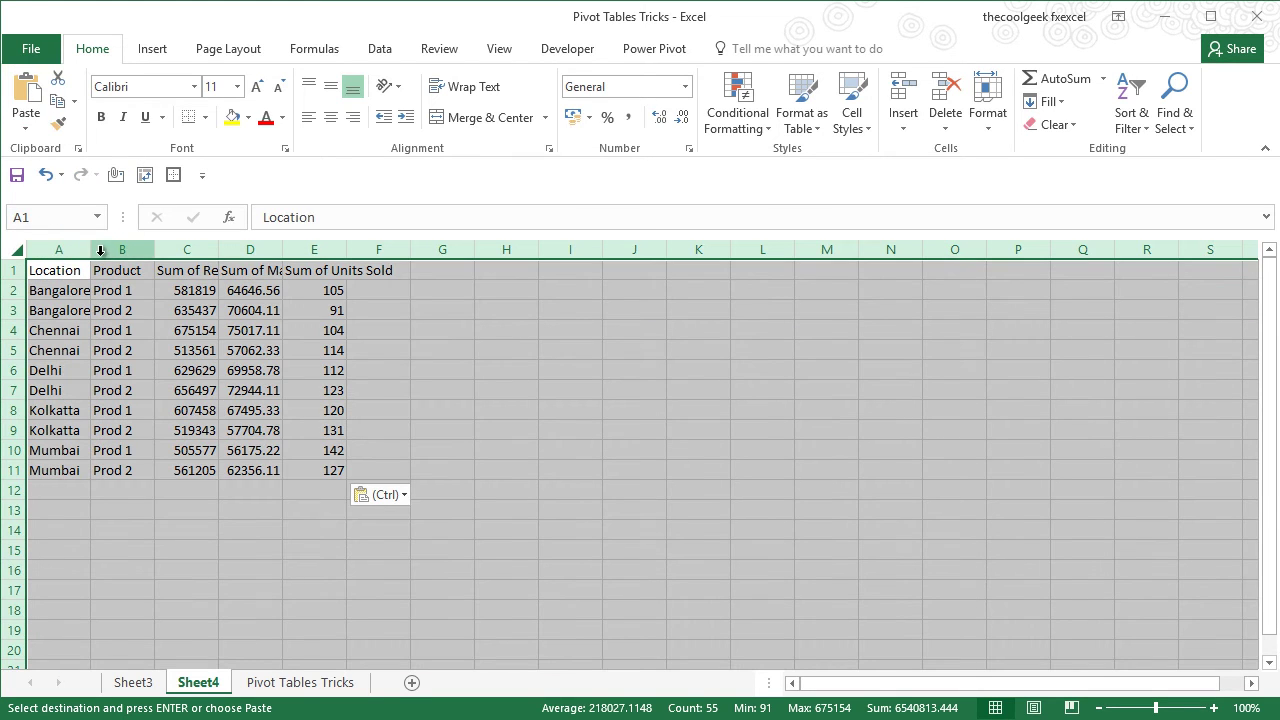
{"action": "left_click_drag", "start_coordinate": [93, 251], "coordinate": [93, 251]}
{"action": "double_click", "coordinate": [93, 251]}
{"action": "left_click", "coordinate": [163, 446]}
Step: Format-paint the pivot's formatting from Sheet3 onto A1:E11 of Sheet4
{"action": "left_click", "coordinate": [133, 682]}
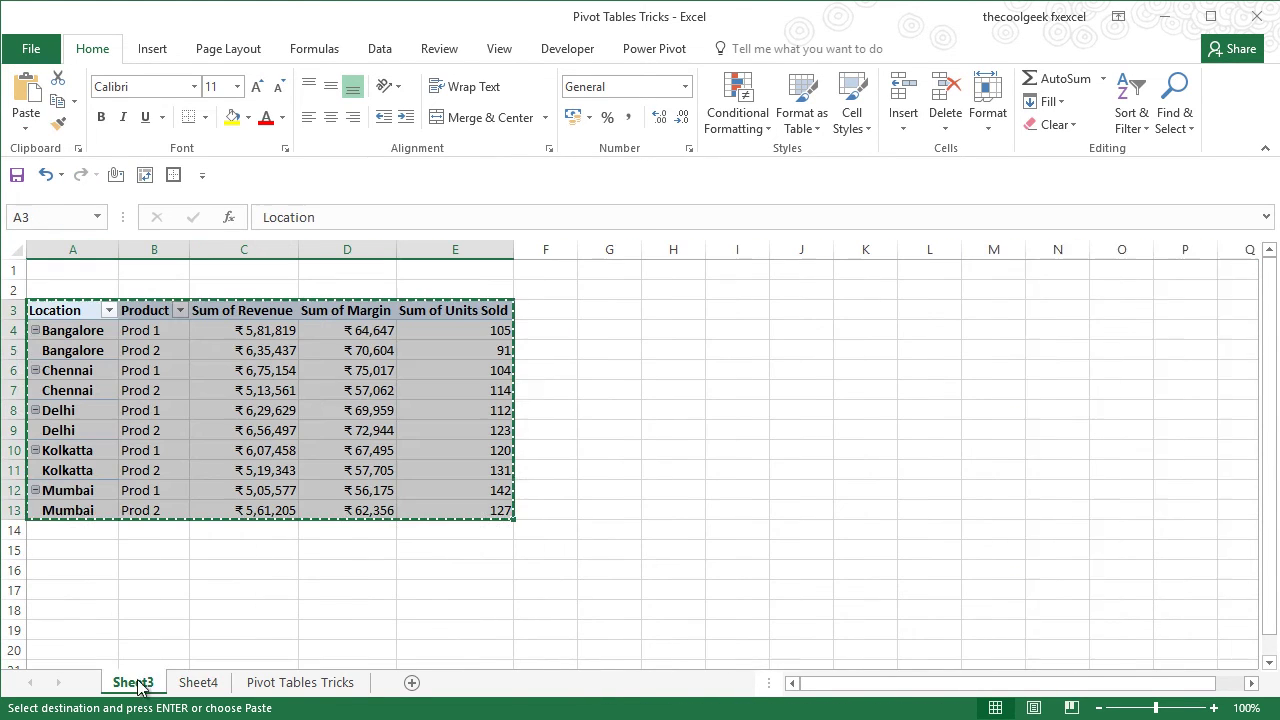
{"action": "left_click", "coordinate": [58, 123]}
{"action": "left_click", "coordinate": [198, 682]}
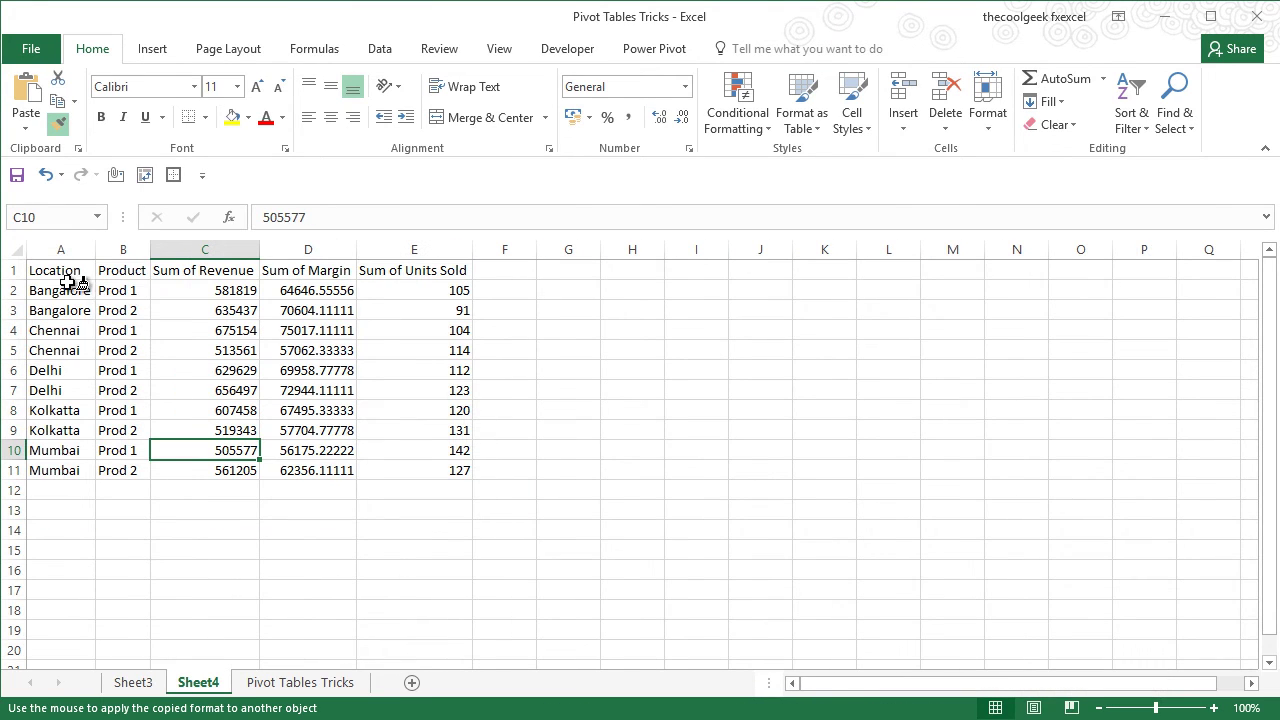
{"action": "left_click_drag", "start_coordinate": [70, 273], "coordinate": [420, 470]}
{"action": "left_click", "coordinate": [328, 432]}
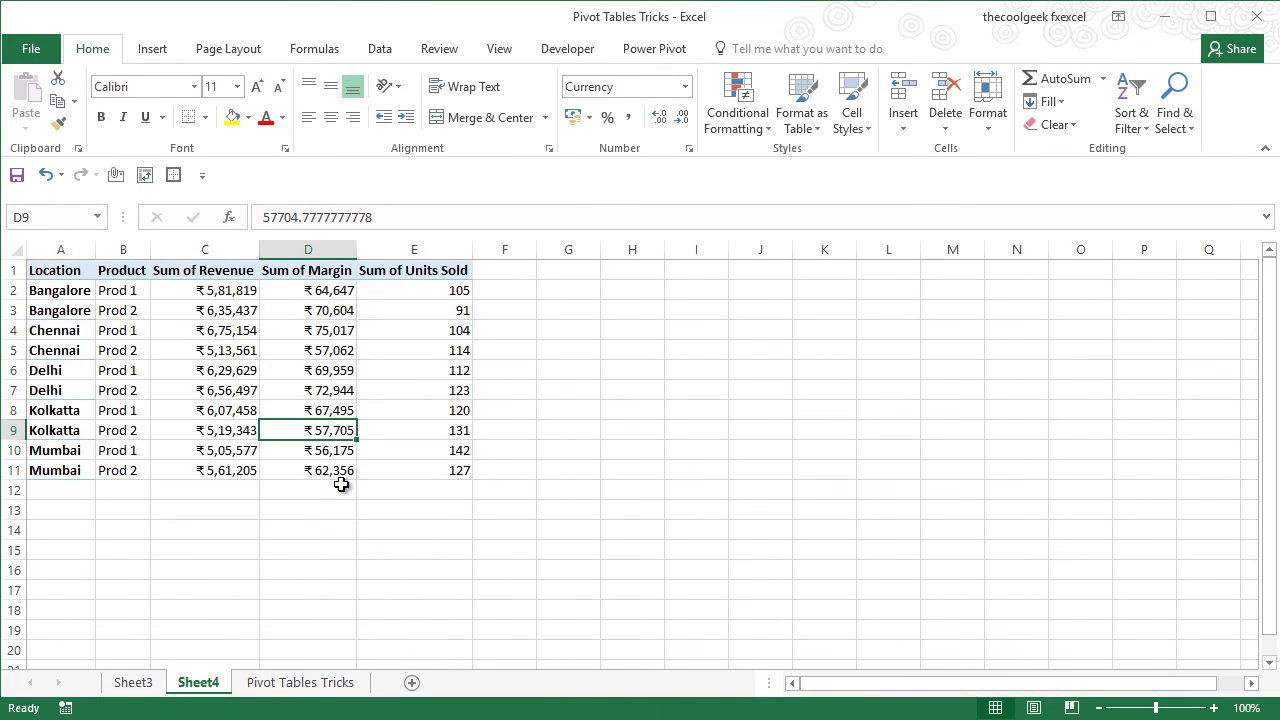